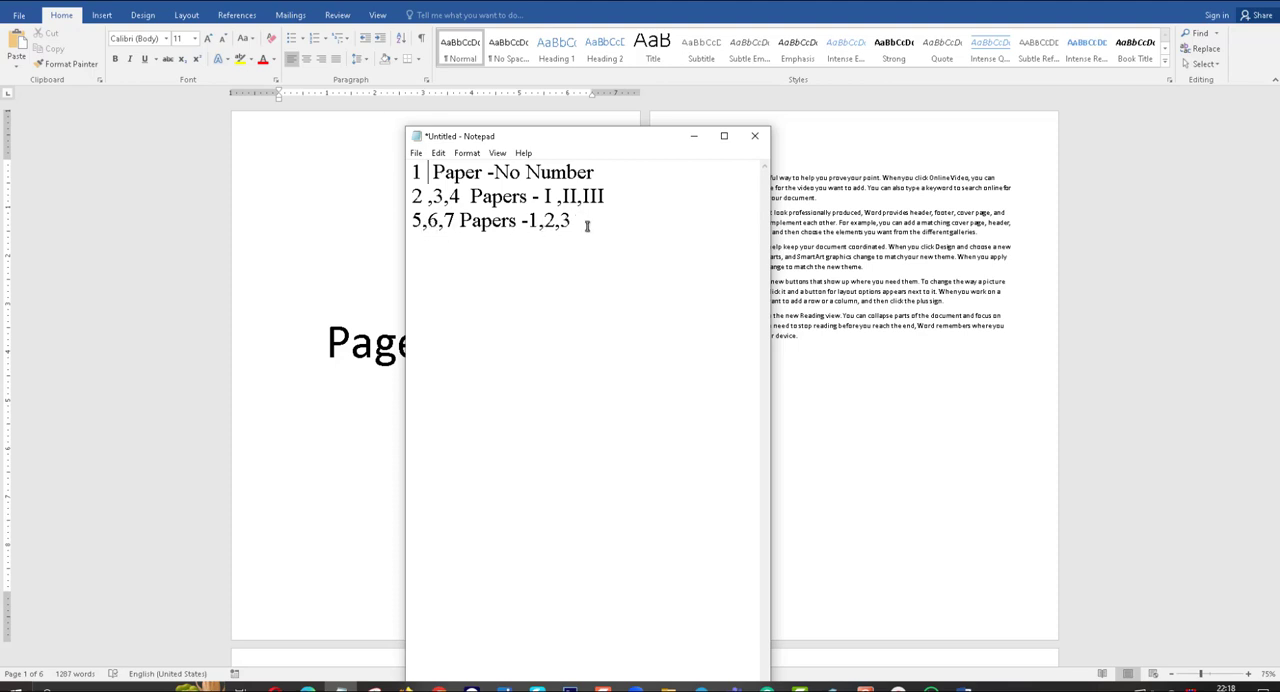
Insert a Next Page section break below the Page Cover title on the first page.
{"action": "left_click", "coordinate": [693, 136]}
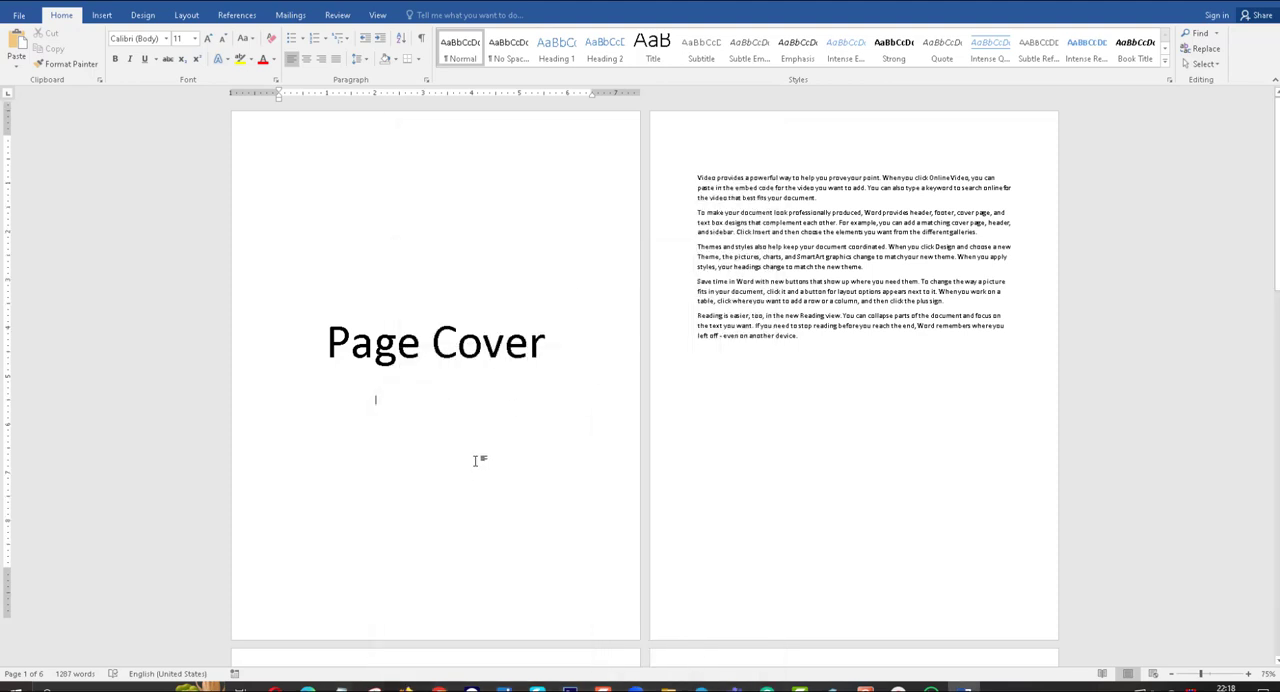
{"action": "scroll", "coordinate": [439, 501], "scroll_direction": "down", "scroll_amount": 2}
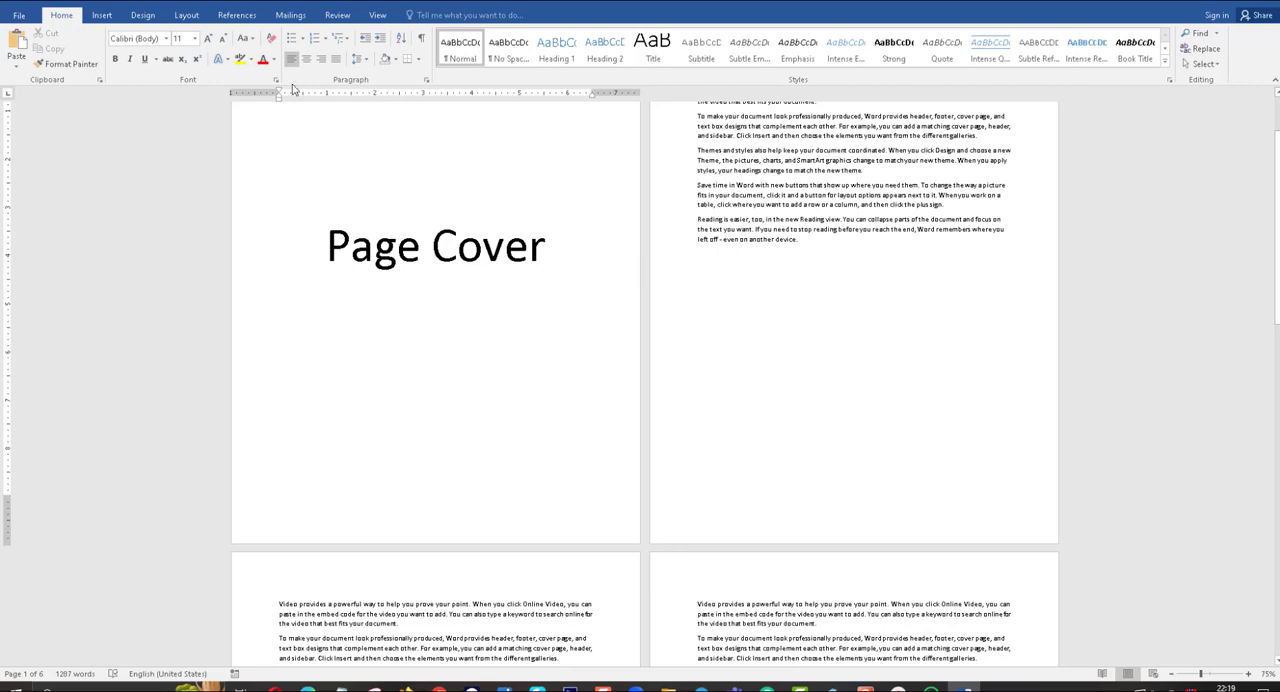
{"action": "left_click", "coordinate": [104, 16]}
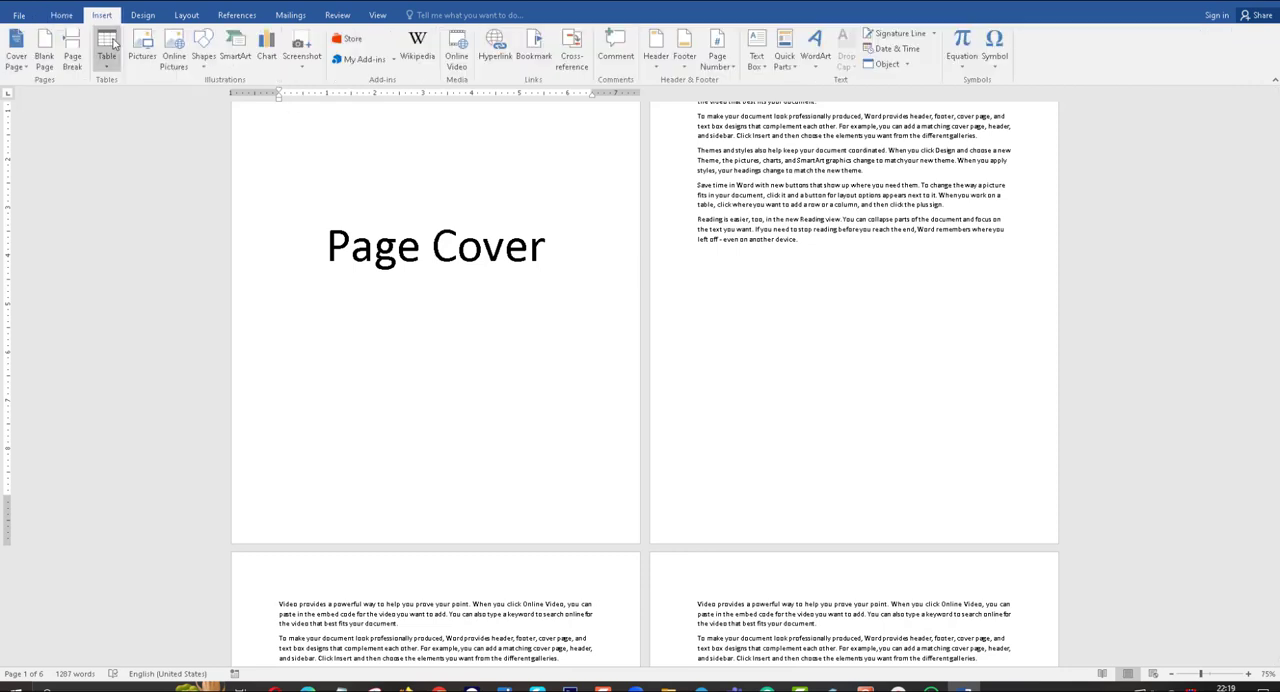
{"action": "left_click", "coordinate": [184, 16]}
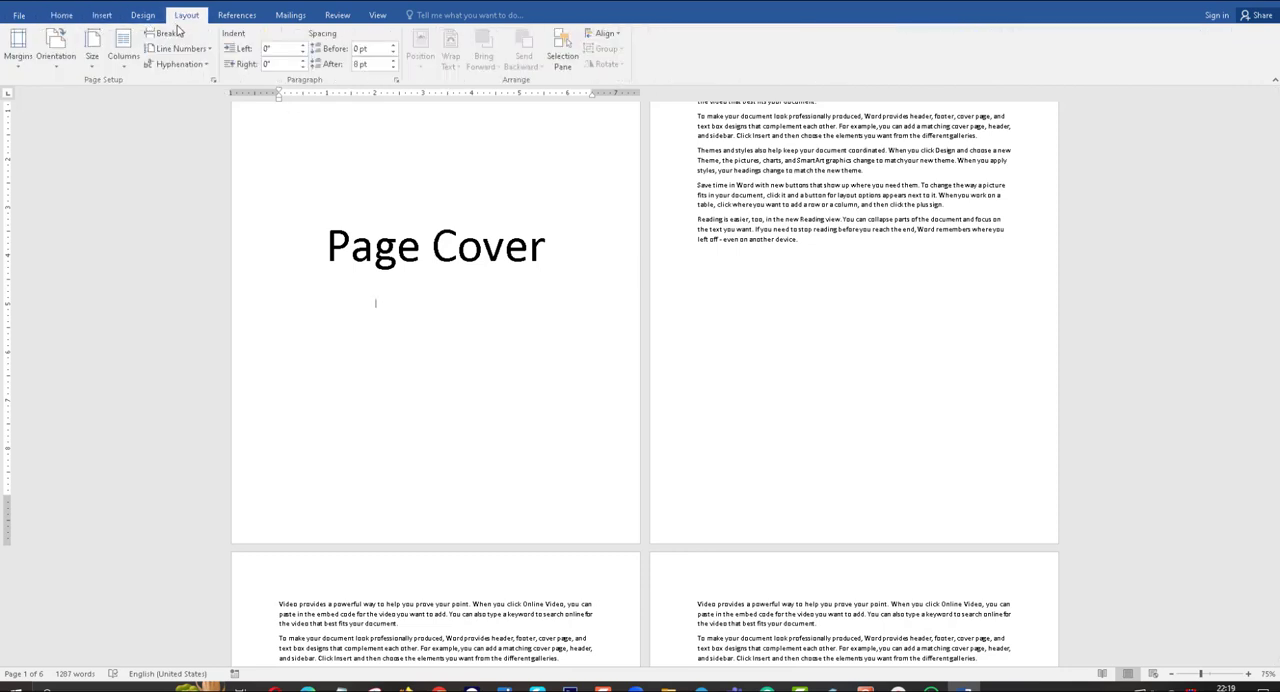
{"action": "left_click", "coordinate": [166, 33]}
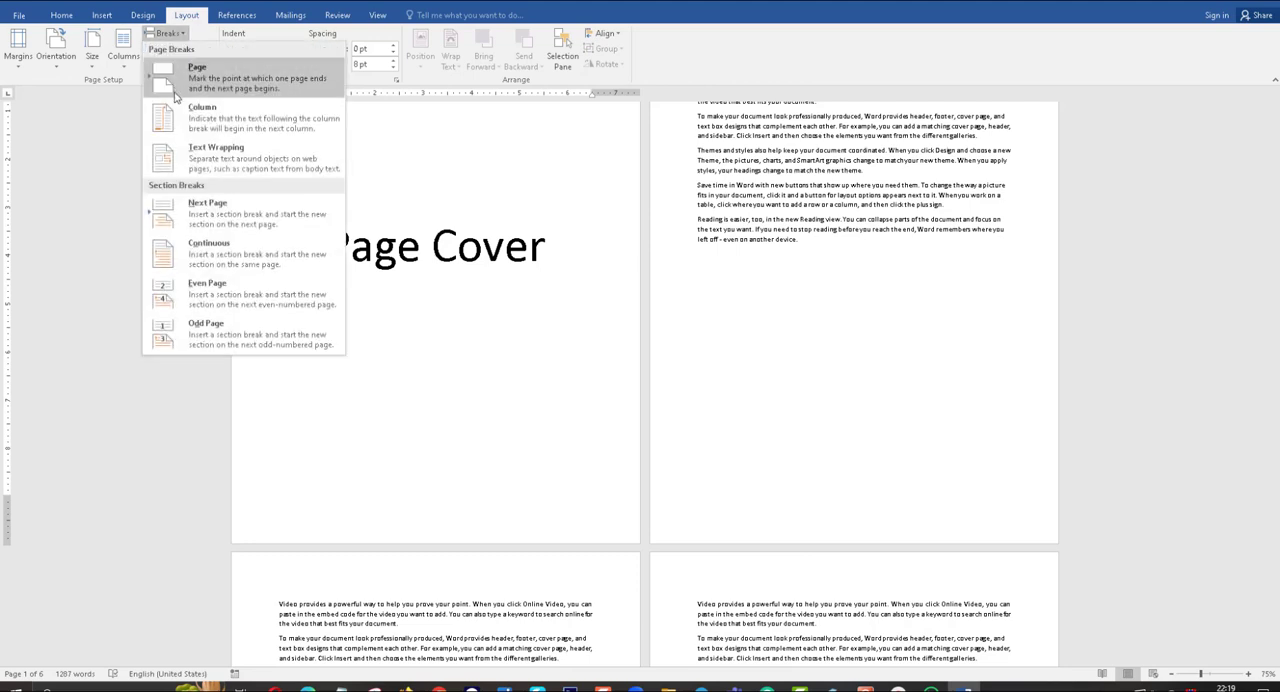
{"action": "left_click", "coordinate": [207, 216]}
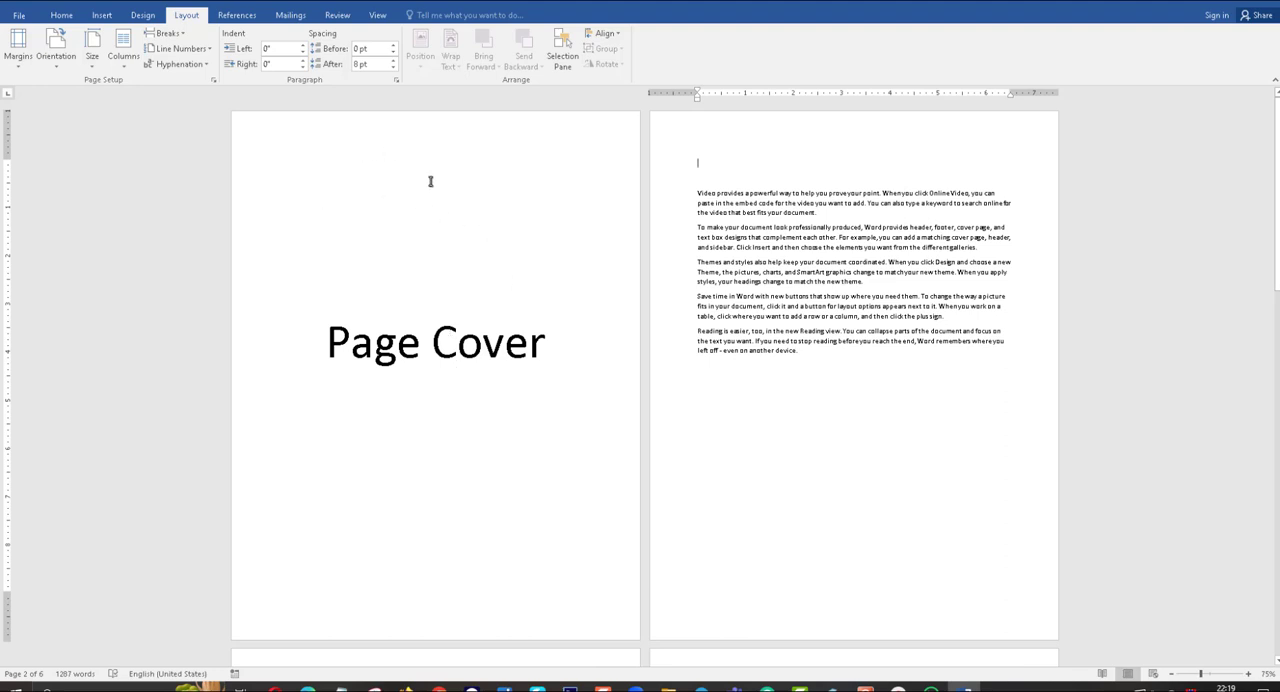
Open the cover page's footer, examine the section labels on the following pages and consult the numbering plan in Notepad, then leave footer editing.
{"action": "scroll", "coordinate": [640, 400], "scroll_direction": "down", "scroll_amount": 3}
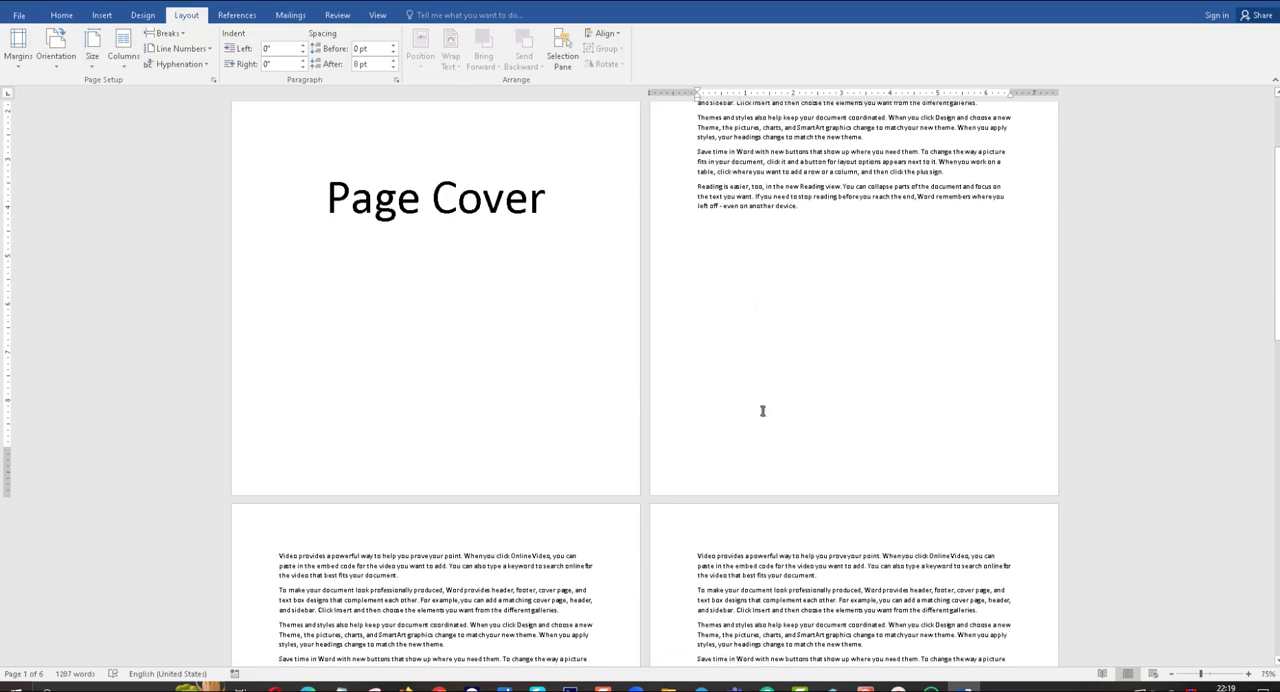
{"action": "scroll", "coordinate": [762, 410], "scroll_direction": "down", "scroll_amount": 2}
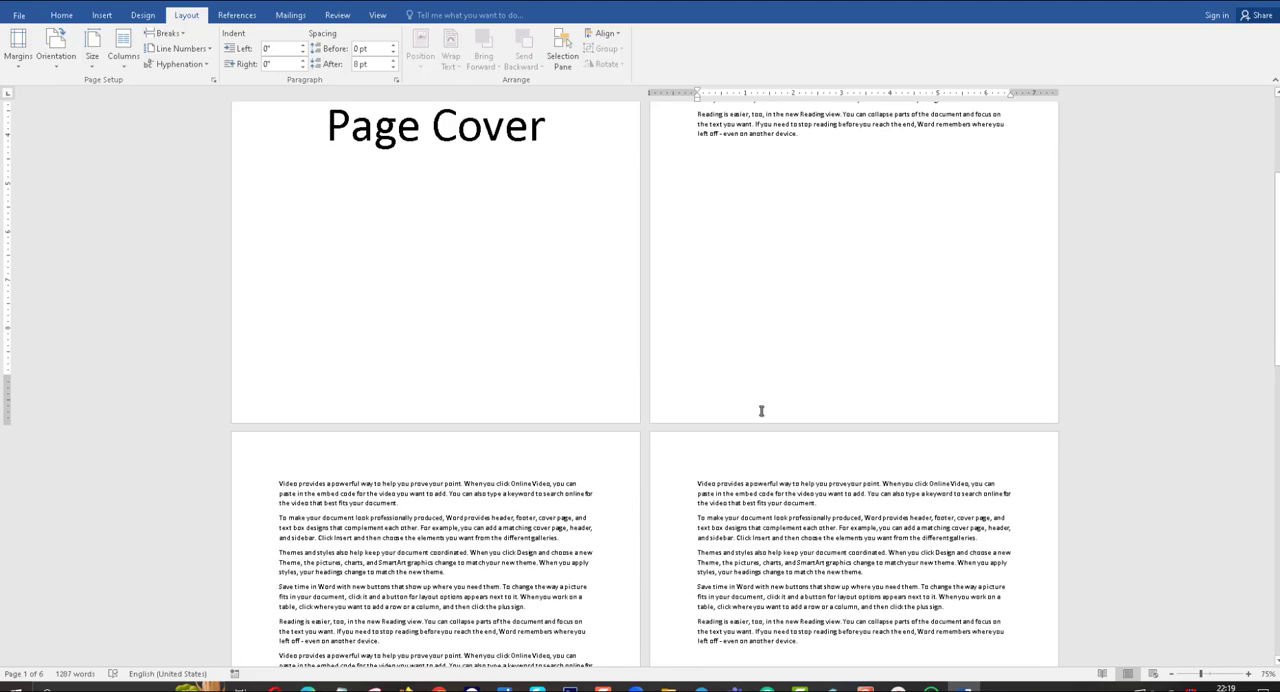
{"action": "scroll", "coordinate": [761, 410], "scroll_direction": "down", "scroll_amount": 5}
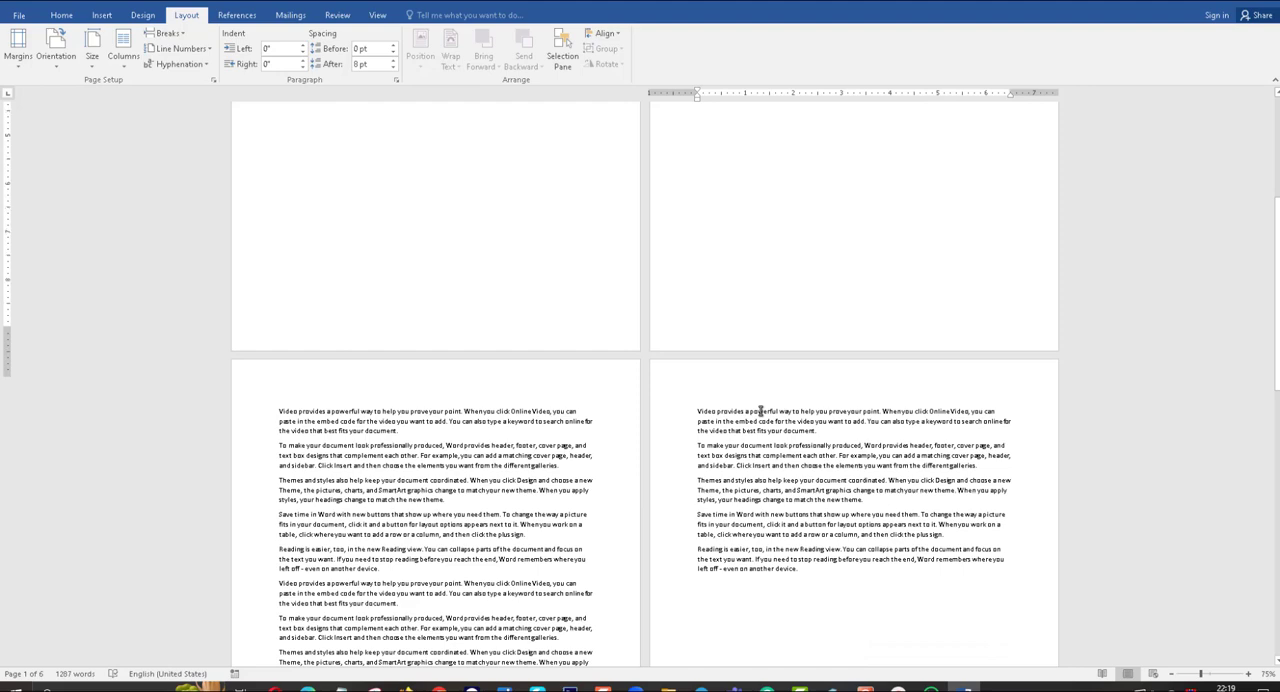
{"action": "scroll", "coordinate": [701, 317], "scroll_direction": "up", "scroll_amount": 5}
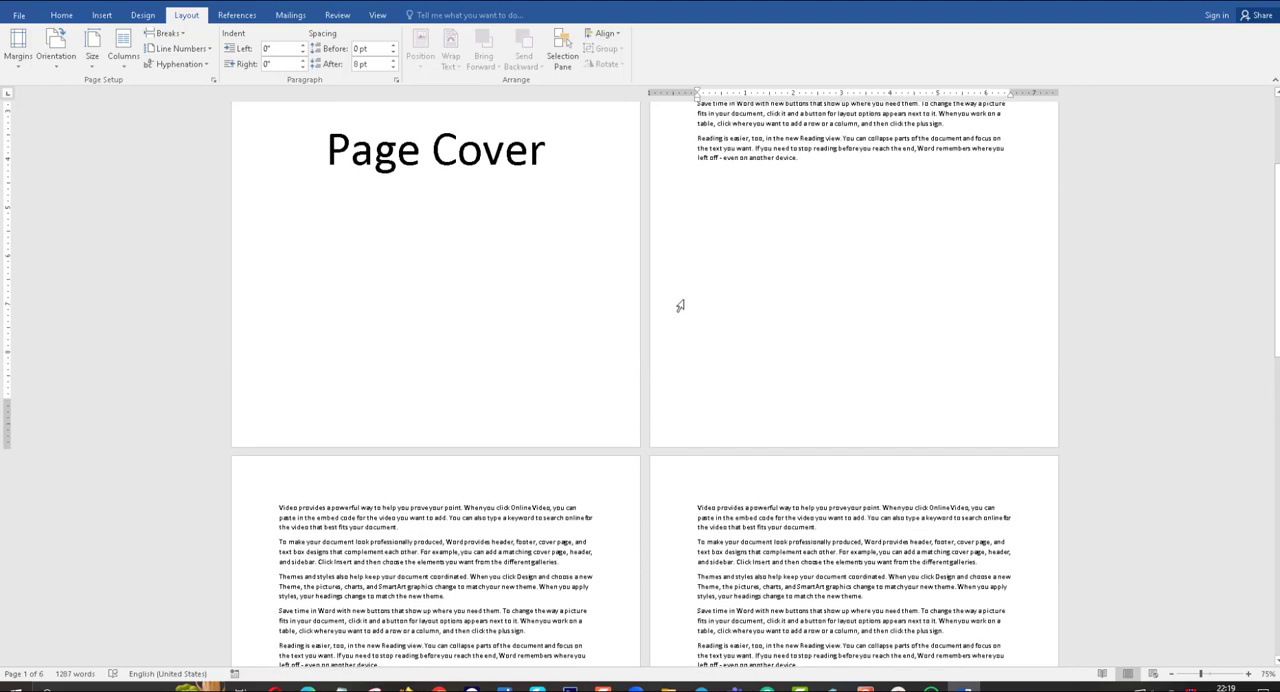
{"action": "double_click", "coordinate": [491, 434]}
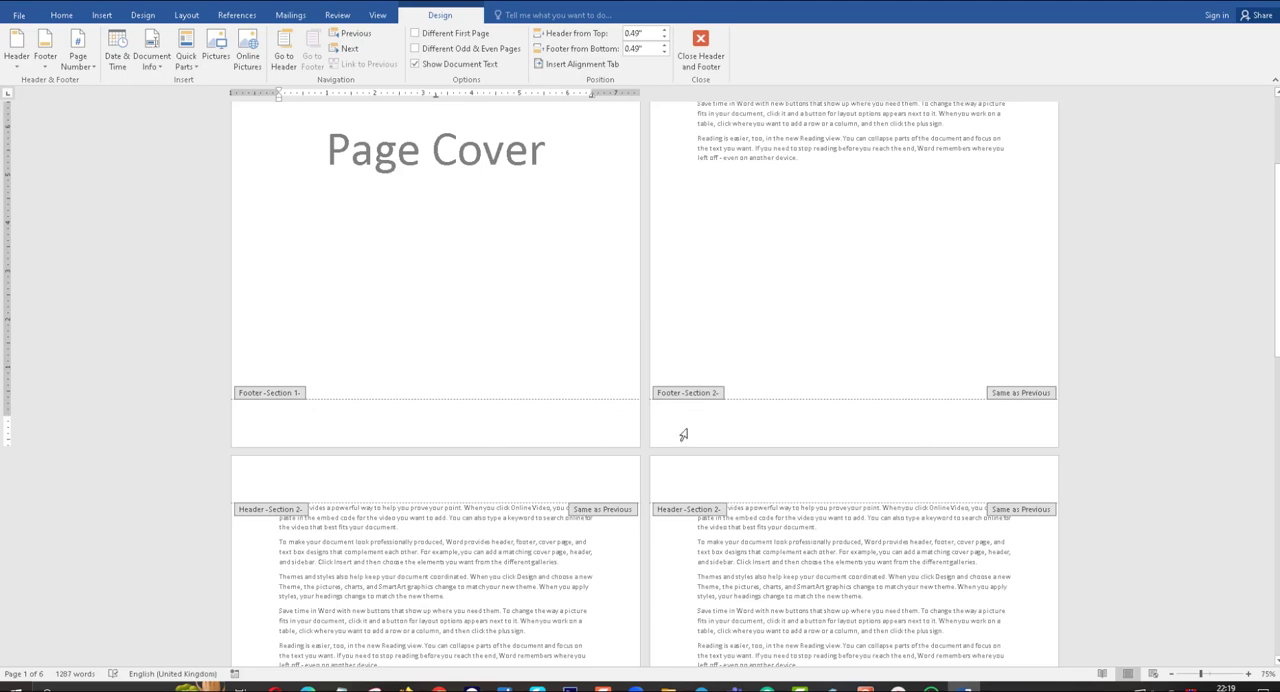
{"action": "scroll", "coordinate": [500, 385], "scroll_direction": "down", "scroll_amount": 5}
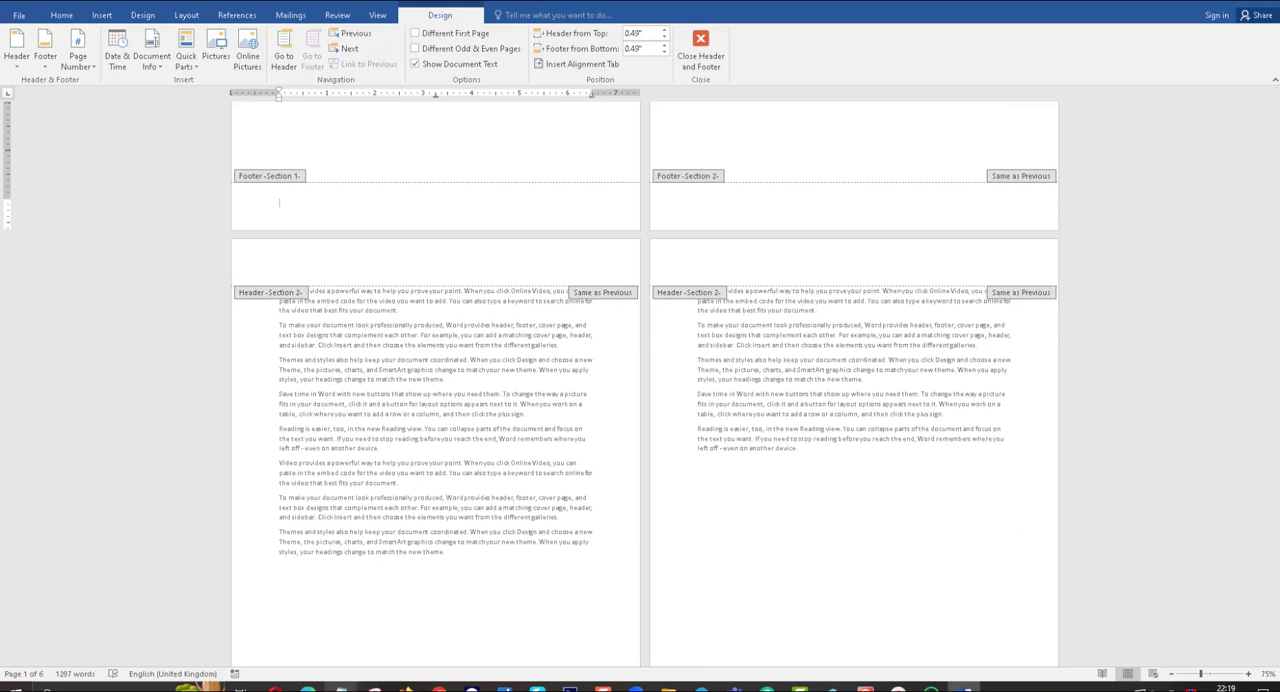
{"action": "left_click", "coordinate": [340, 688]}
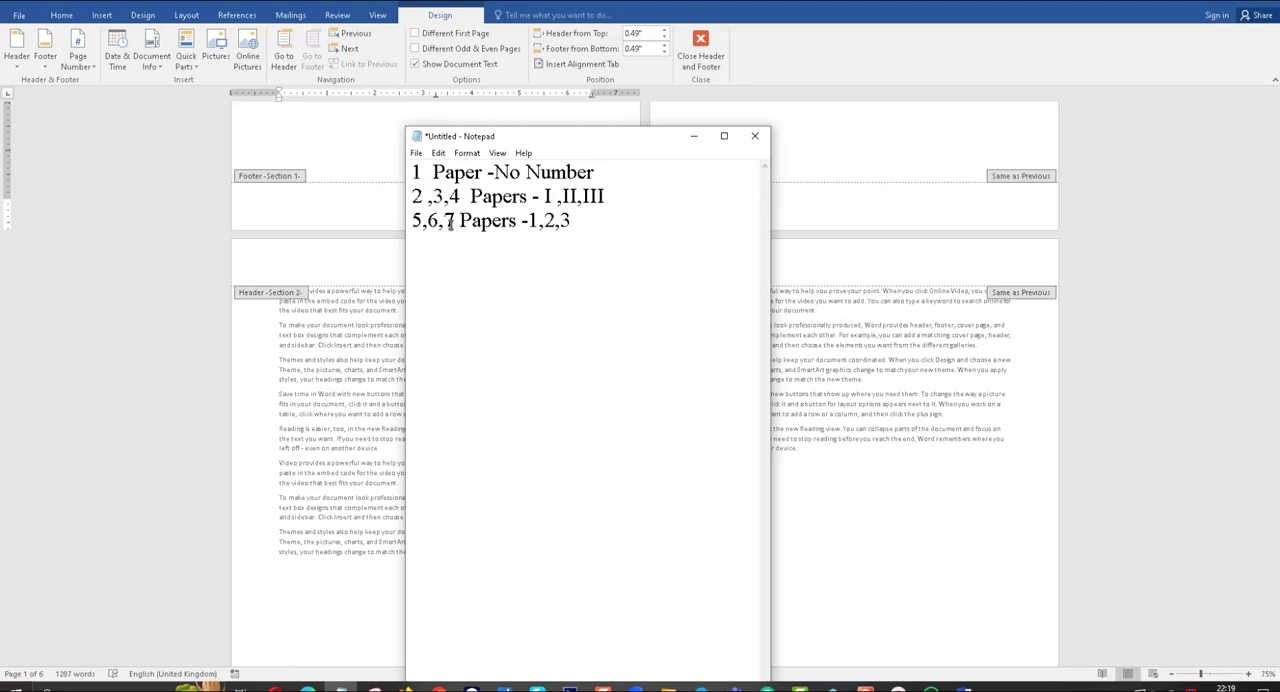
{"action": "left_click", "coordinate": [695, 138]}
{"action": "scroll", "coordinate": [751, 413], "scroll_direction": "down", "scroll_amount": 2}
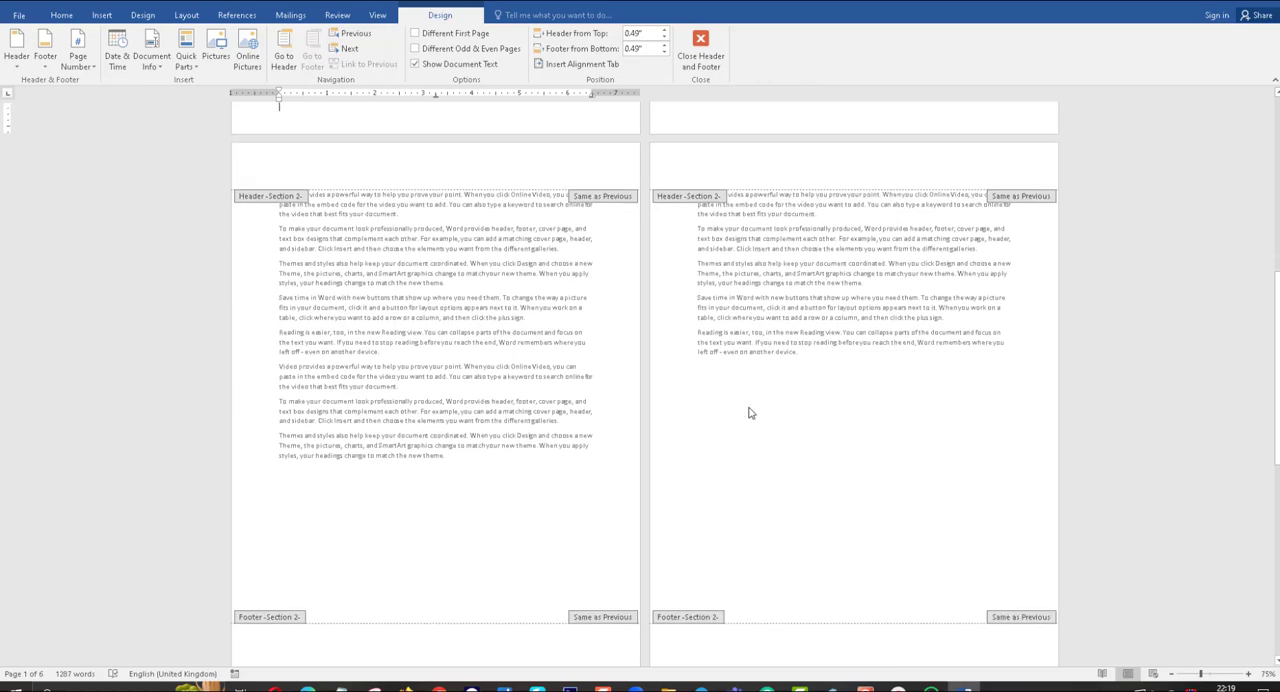
{"action": "scroll", "coordinate": [543, 560], "scroll_direction": "down", "scroll_amount": 8}
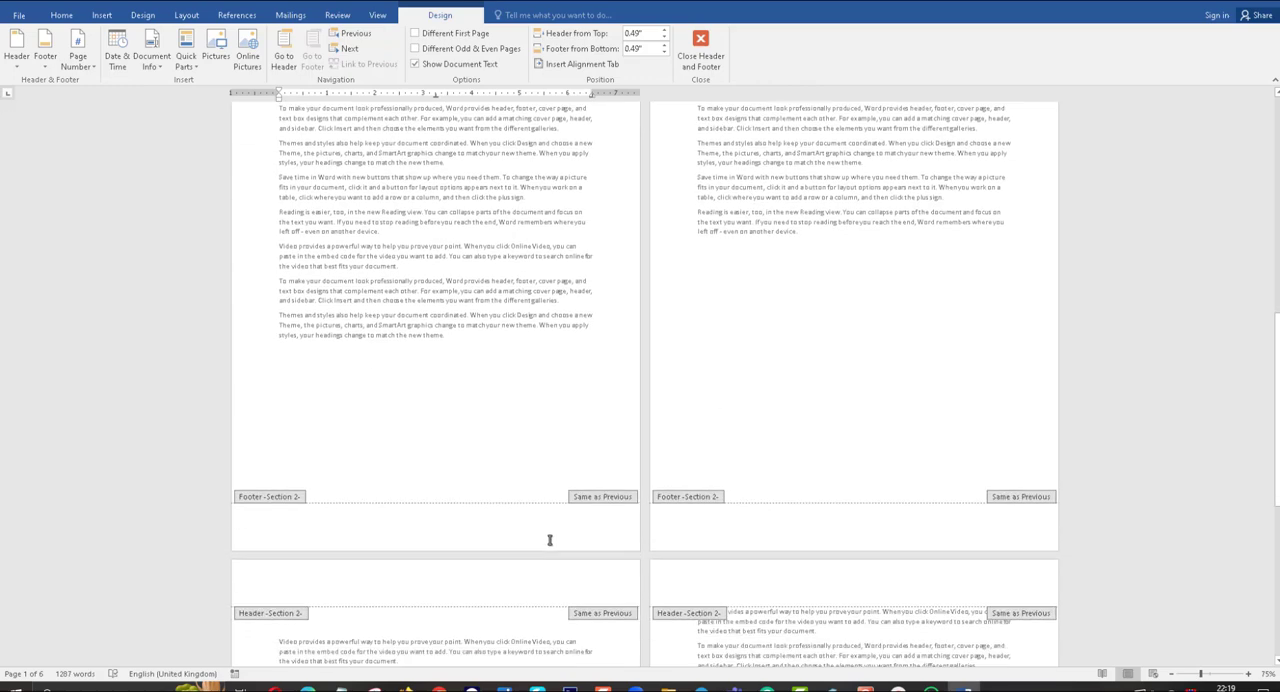
{"action": "double_click", "coordinate": [563, 508]}
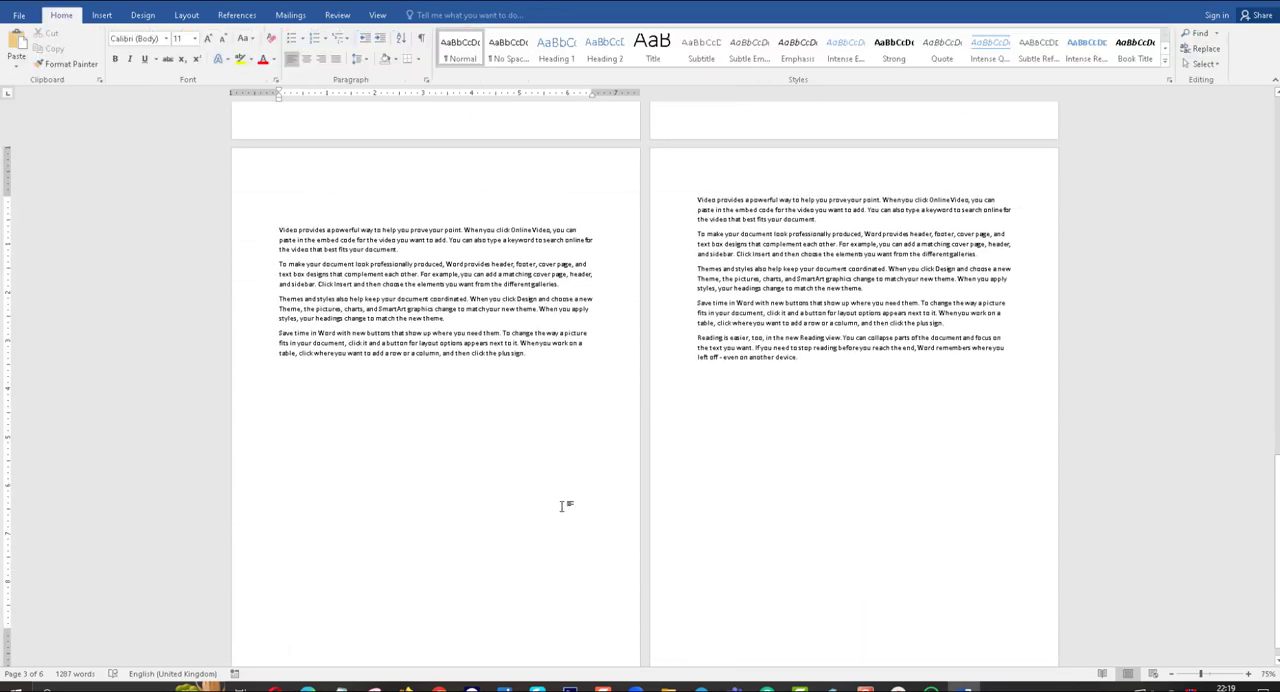
Insert a Next Page section break below the last paragraph on page 4.
{"action": "scroll", "coordinate": [563, 490], "scroll_direction": "up", "scroll_amount": 4}
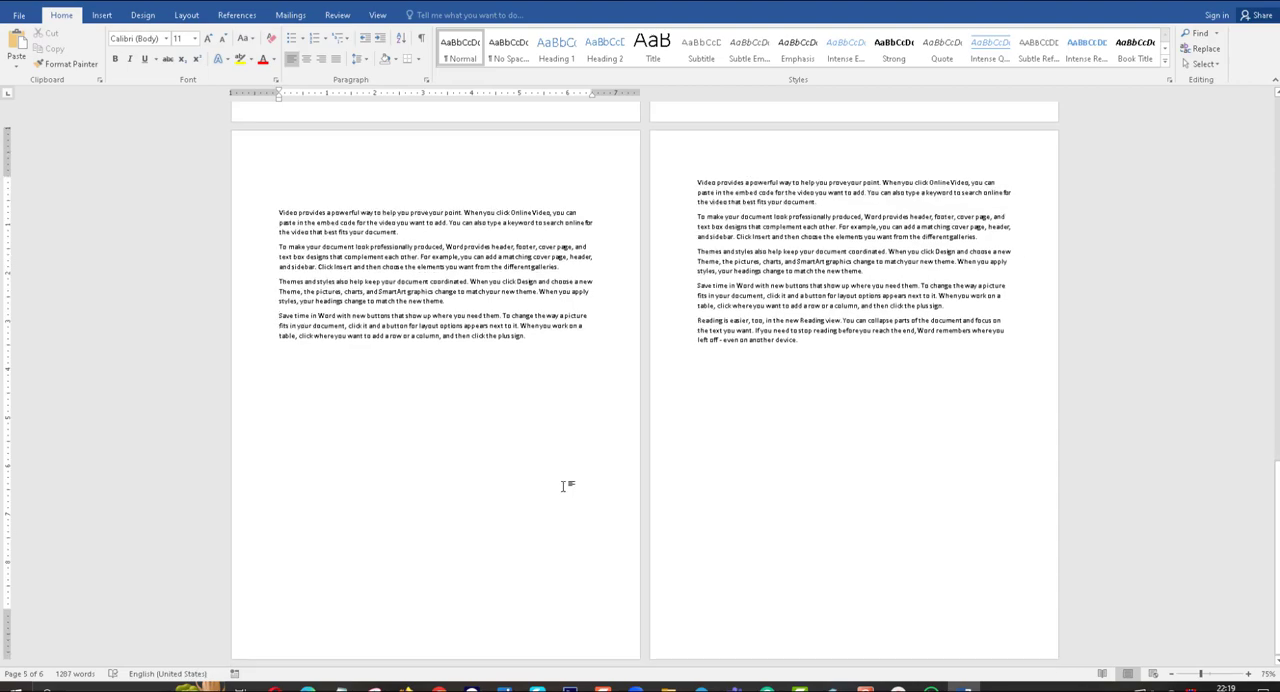
{"action": "scroll", "coordinate": [563, 480], "scroll_direction": "up", "scroll_amount": 1}
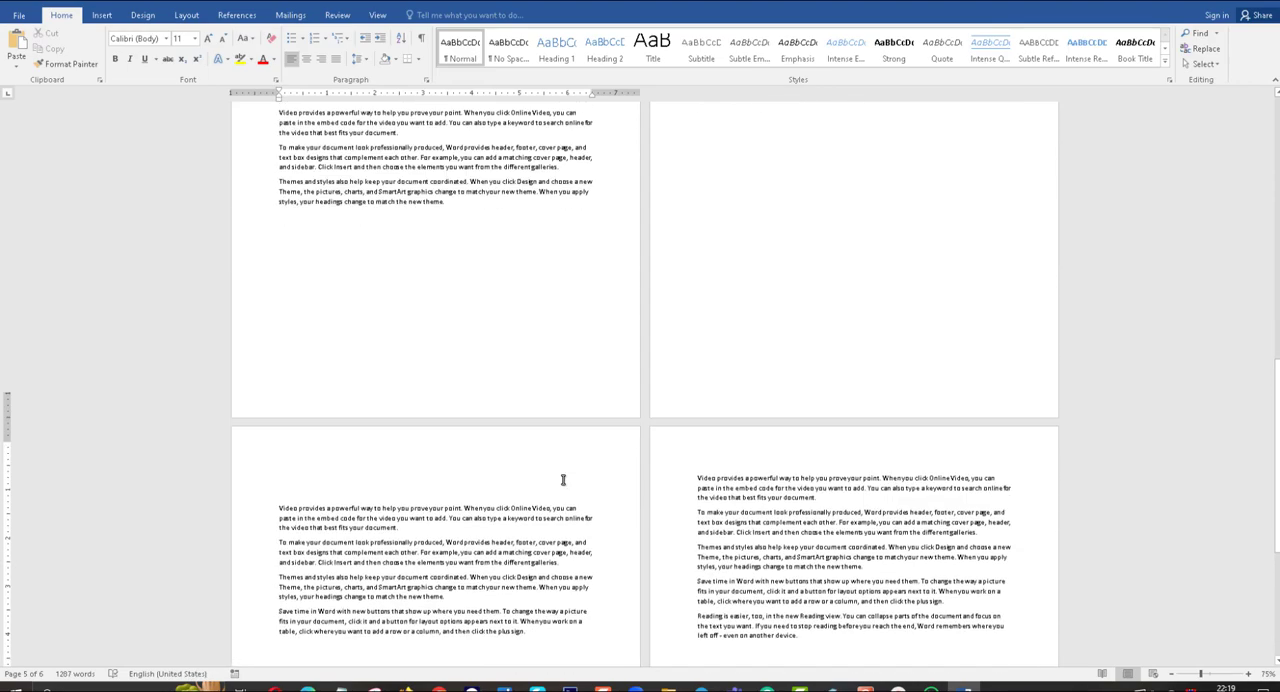
{"action": "left_click", "coordinate": [800, 362]}
{"action": "scroll", "coordinate": [808, 318], "scroll_direction": "up", "scroll_amount": 6}
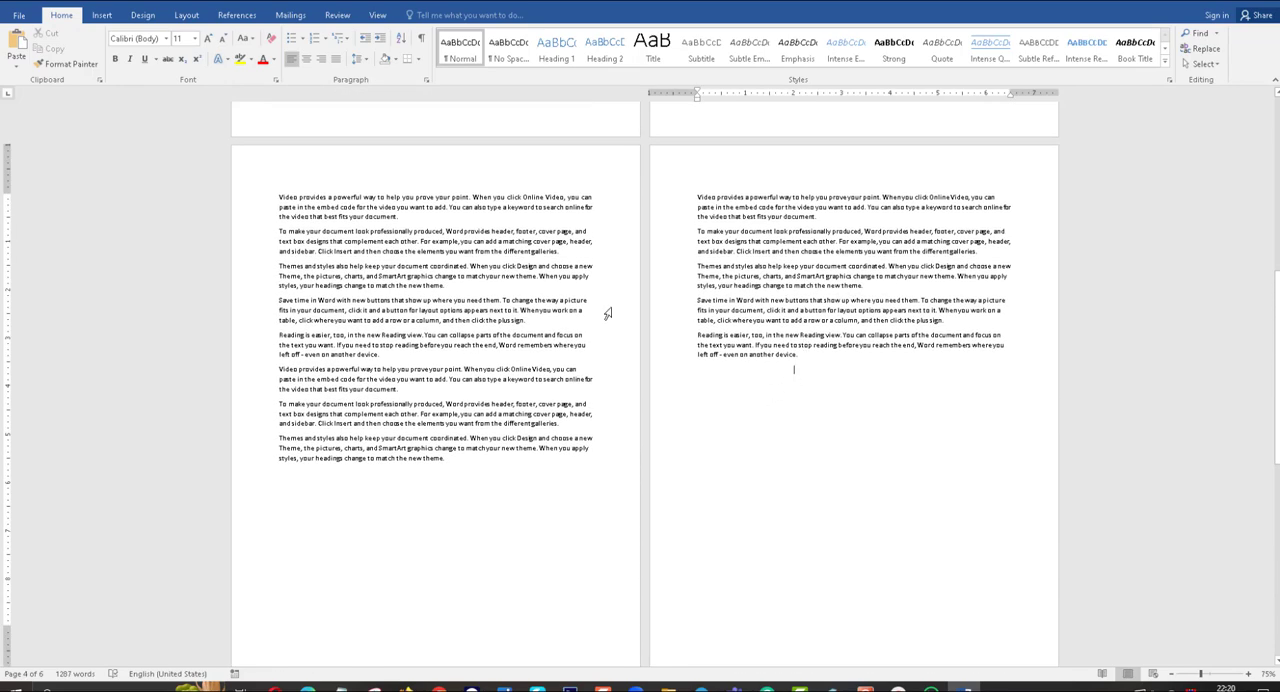
{"action": "left_click", "coordinate": [98, 20]}
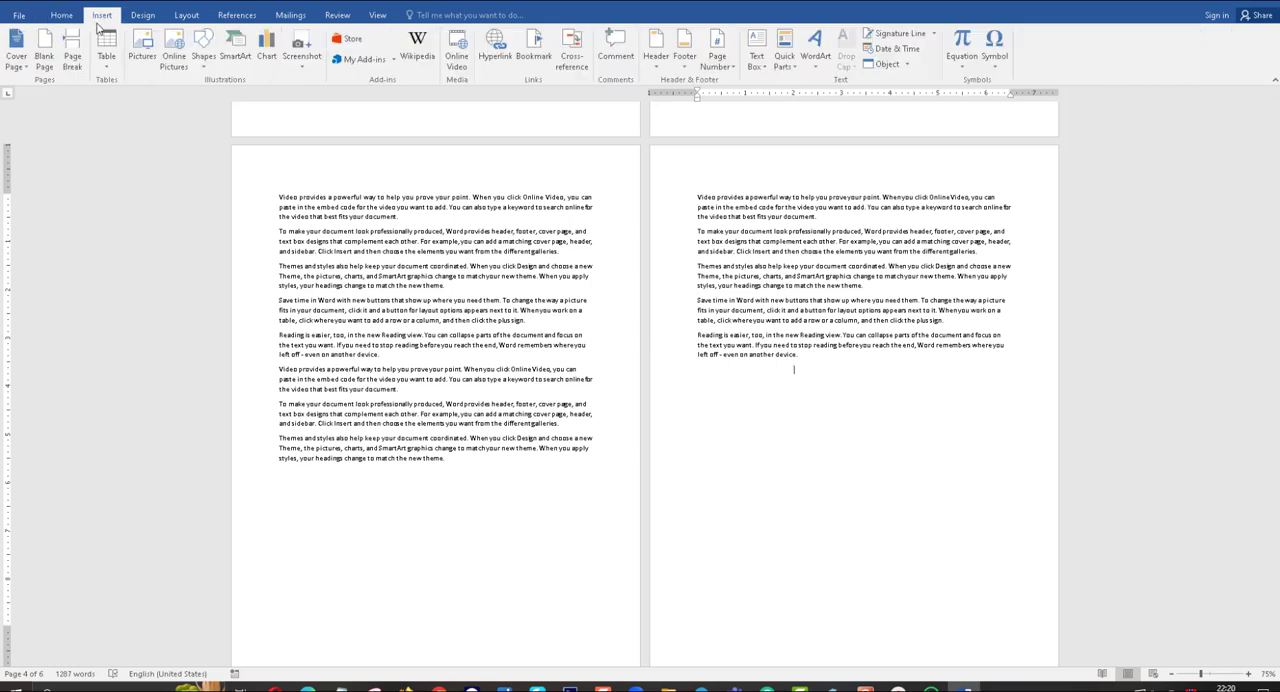
{"action": "left_click", "coordinate": [186, 16]}
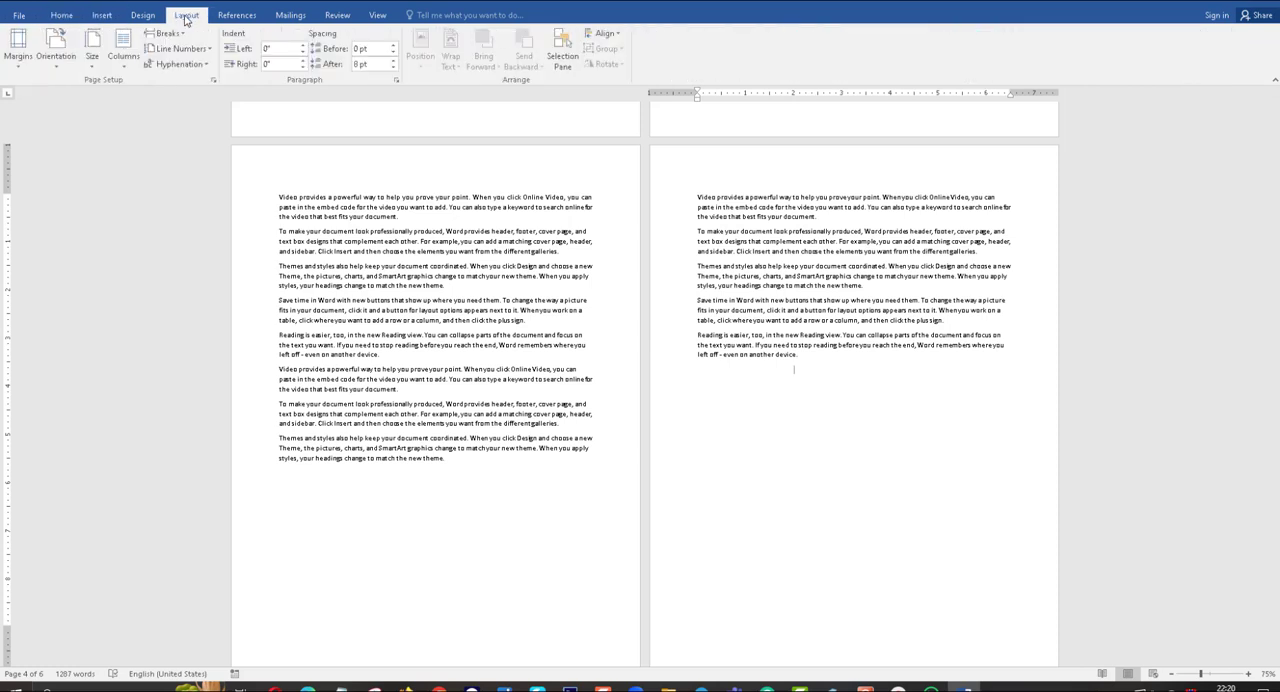
{"action": "left_click", "coordinate": [177, 40]}
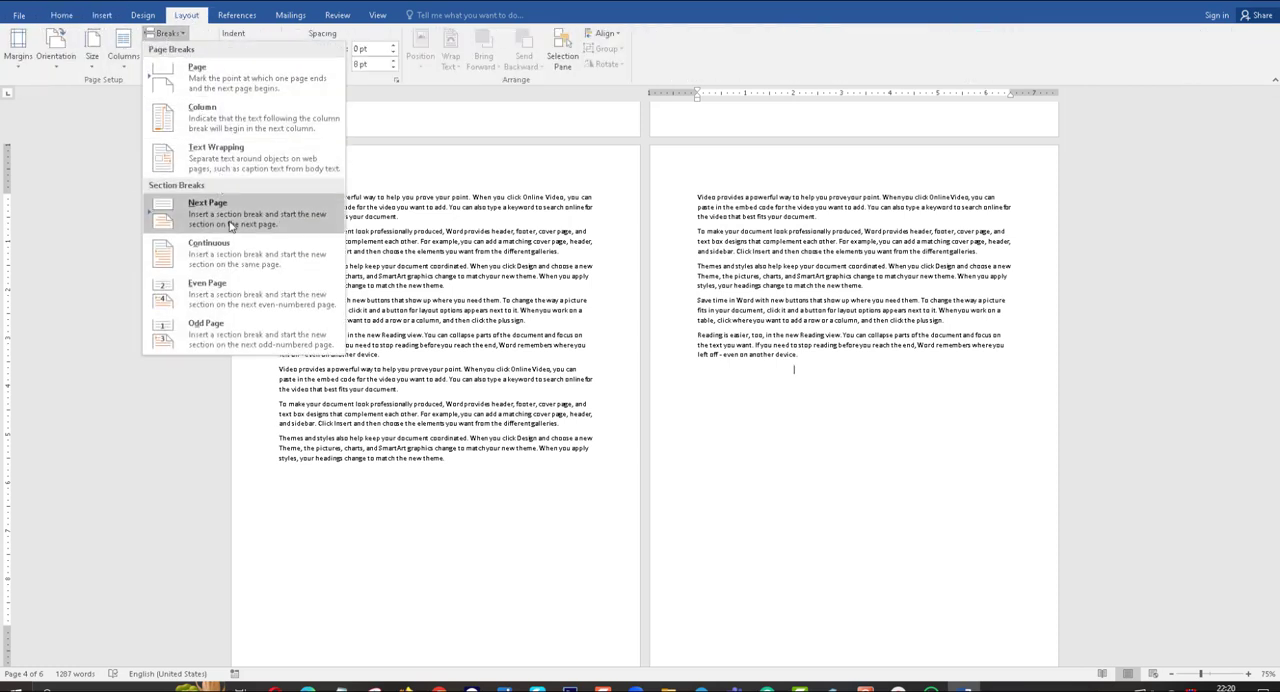
{"action": "left_click", "coordinate": [229, 225]}
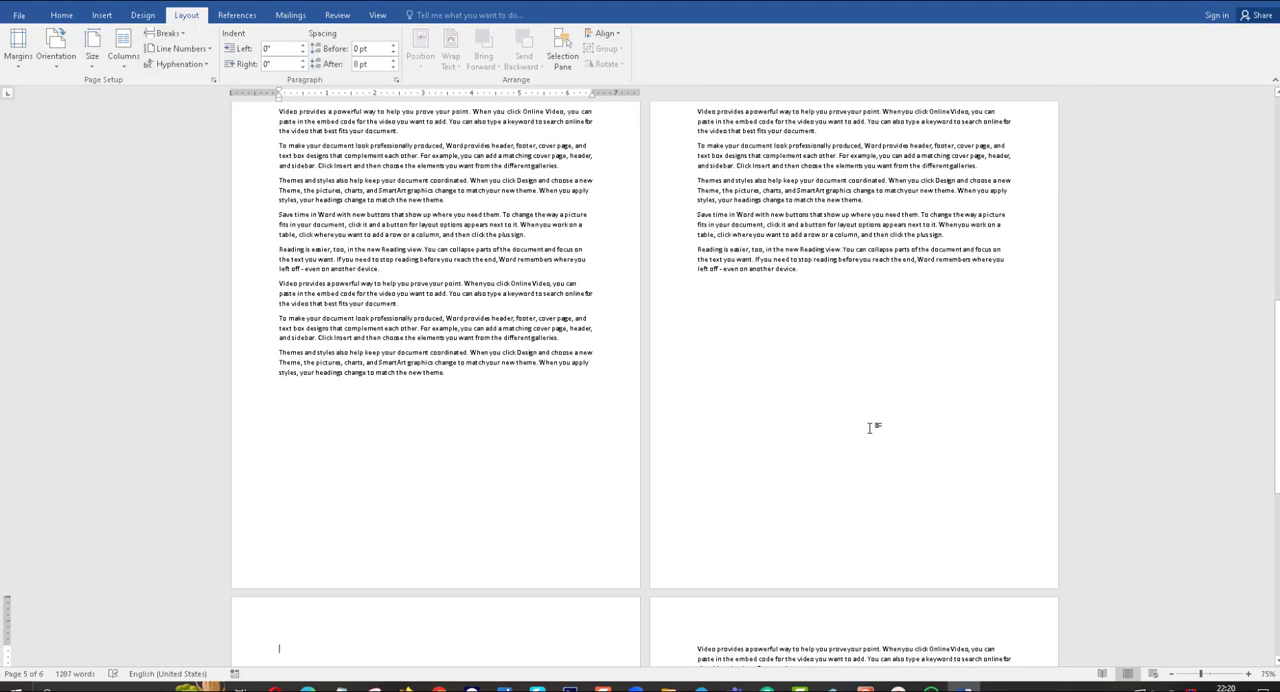
Open the header on page 5, examine the section labels across all pages against the Notepad numbering plan, and leave header editing.
{"action": "scroll", "coordinate": [580, 560], "scroll_direction": "down", "scroll_amount": 6}
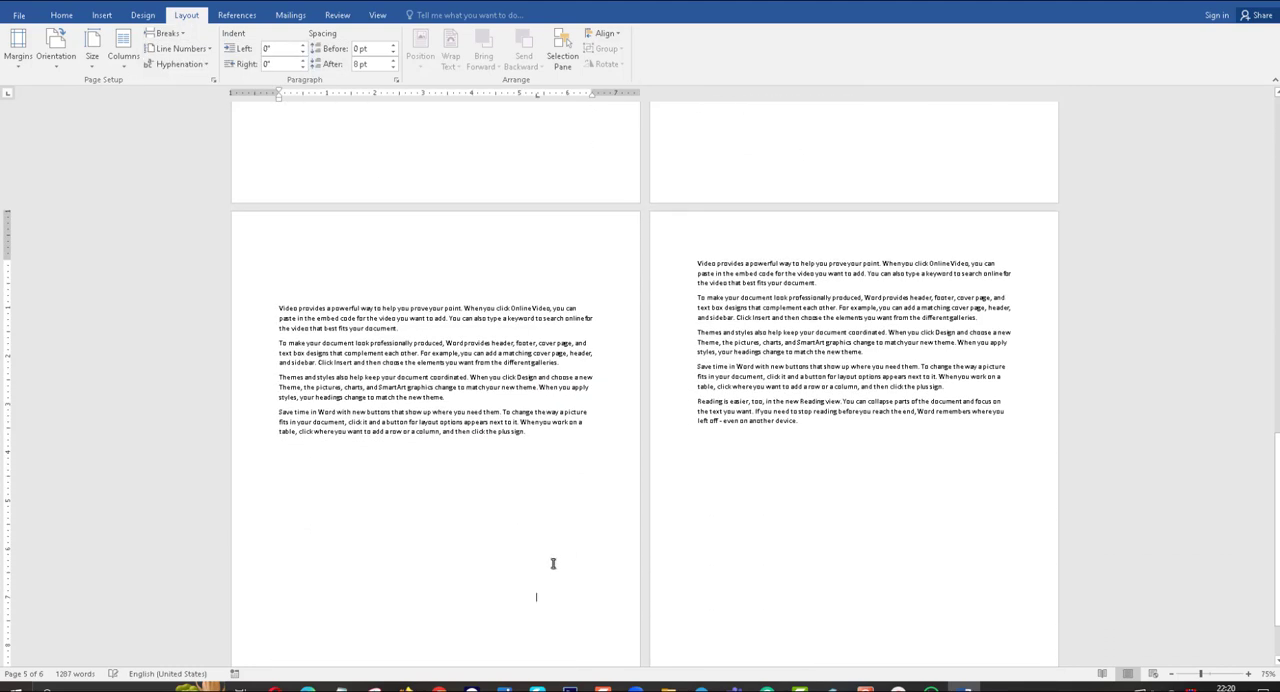
{"action": "double_click", "coordinate": [503, 258]}
{"action": "scroll", "coordinate": [487, 316], "scroll_direction": "up", "scroll_amount": 3}
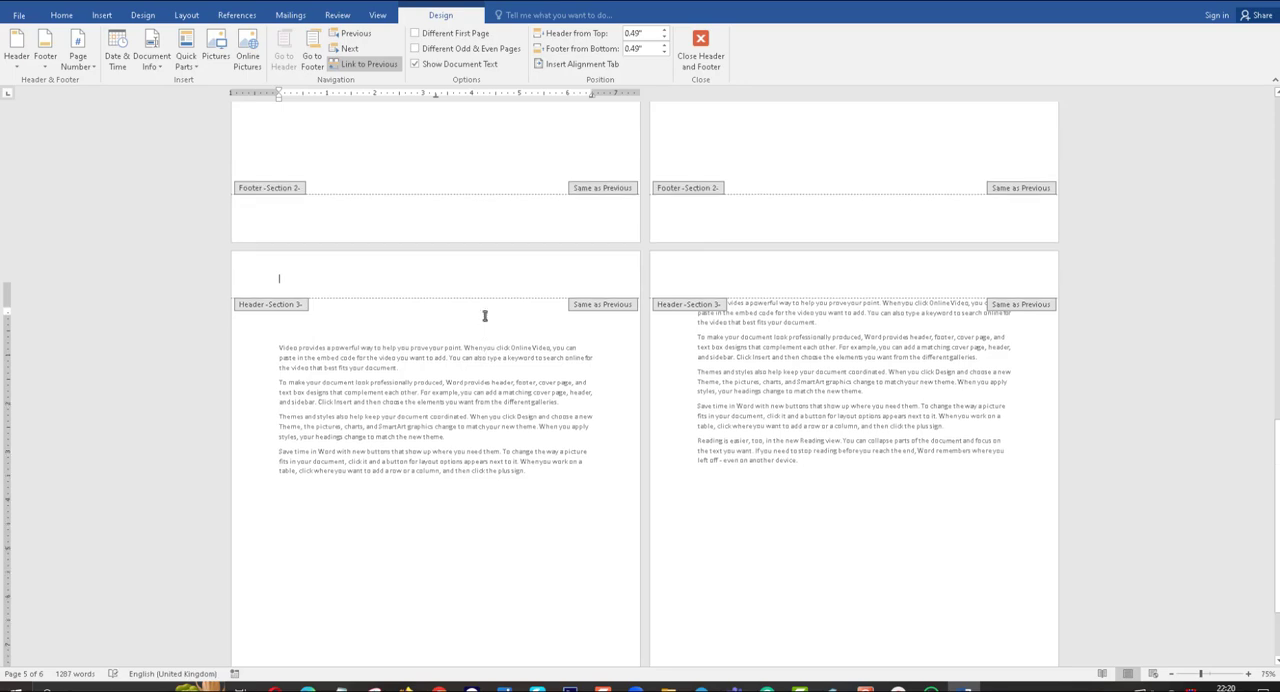
{"action": "scroll", "coordinate": [485, 321], "scroll_direction": "up", "scroll_amount": 10}
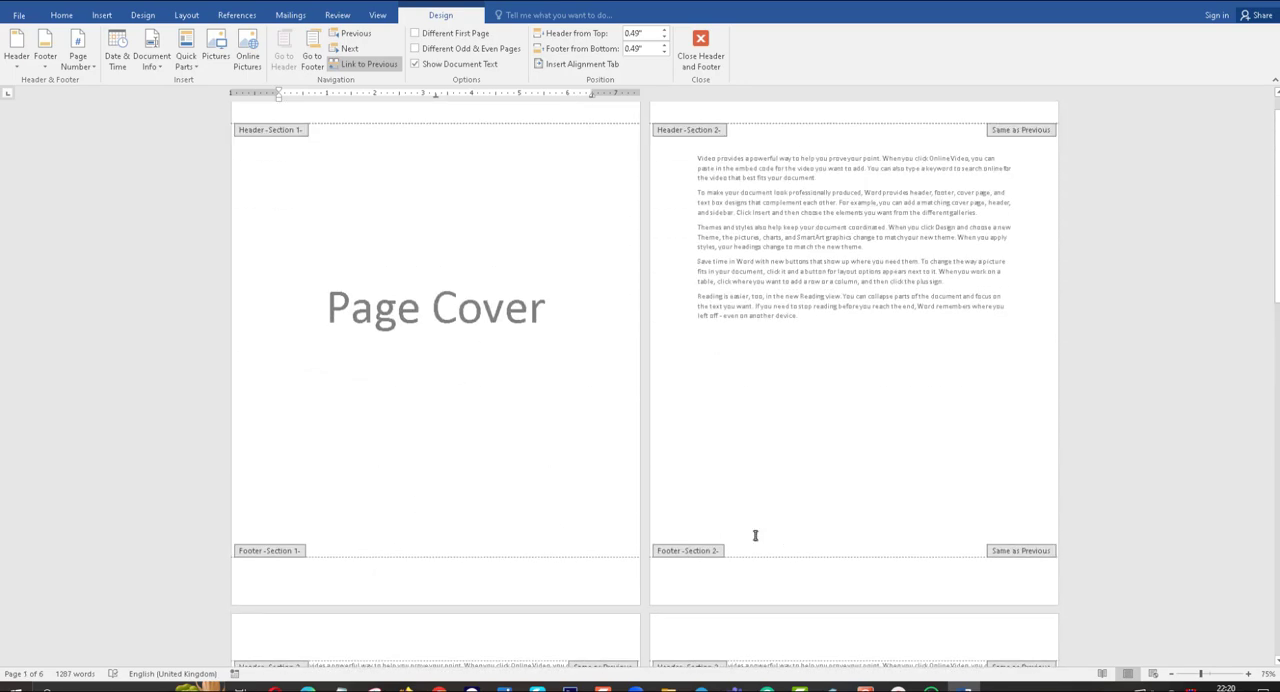
{"action": "scroll", "coordinate": [492, 443], "scroll_direction": "down", "scroll_amount": 4}
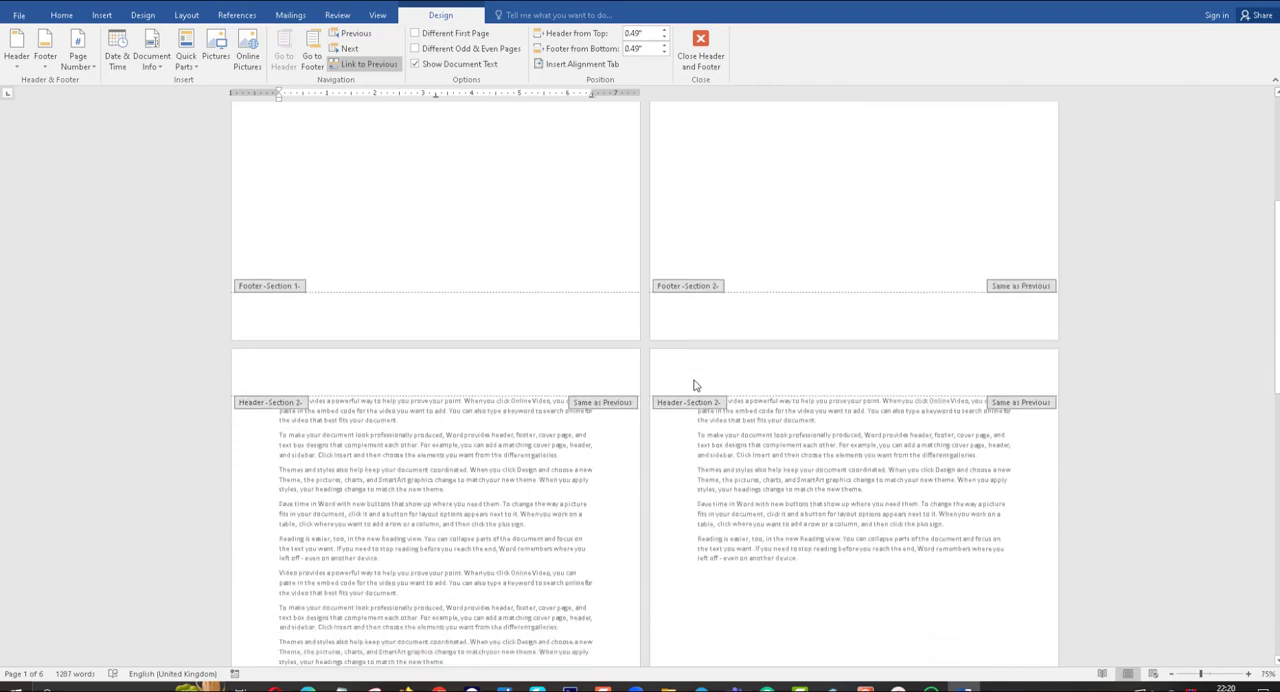
{"action": "scroll", "coordinate": [695, 385], "scroll_direction": "down", "scroll_amount": 8}
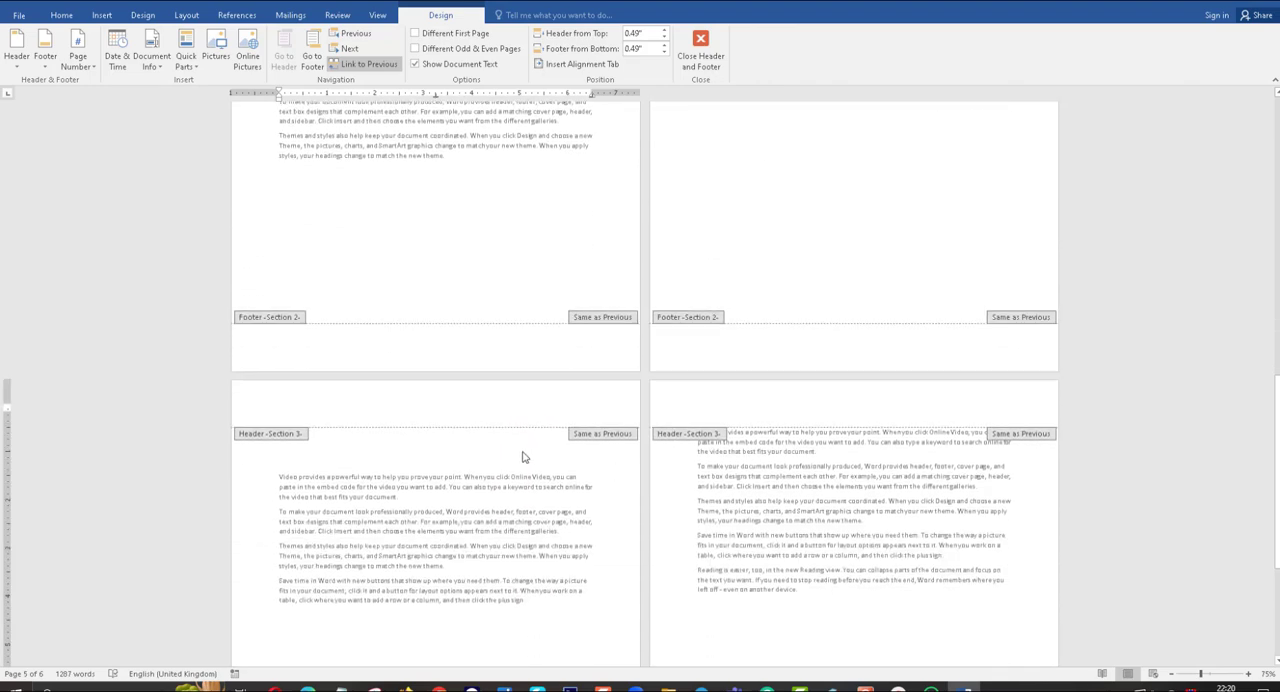
{"action": "scroll", "coordinate": [524, 464], "scroll_direction": "down", "scroll_amount": 4}
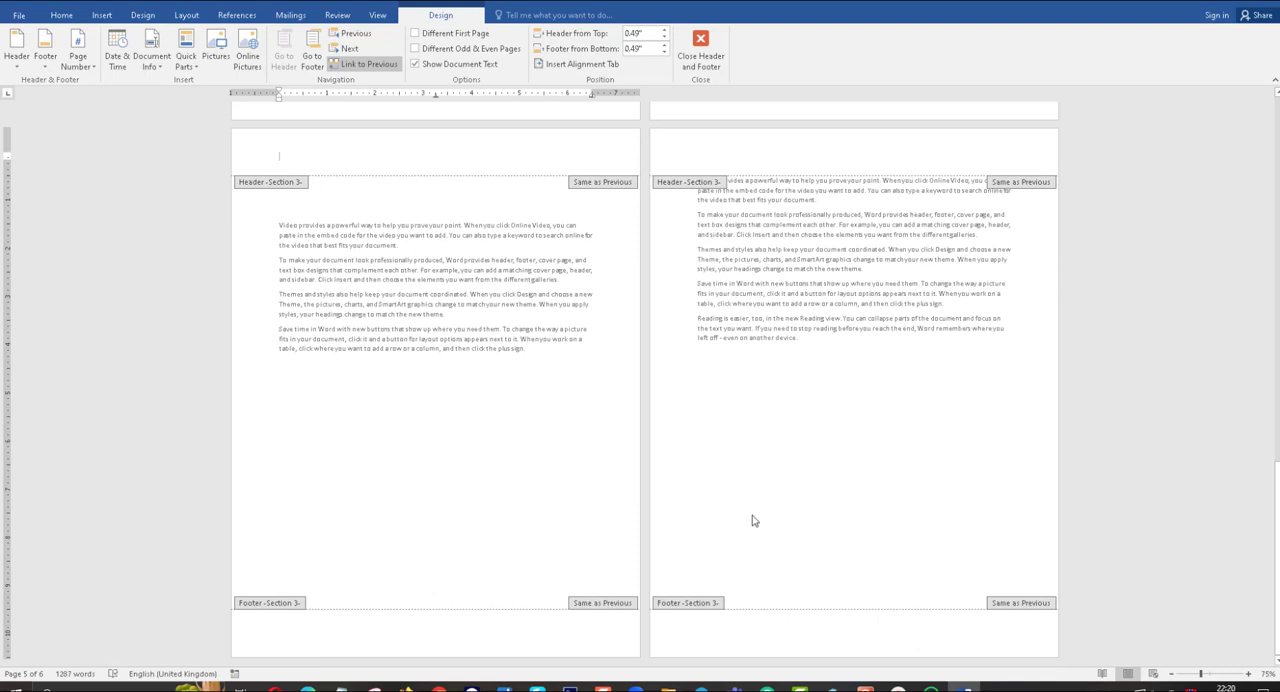
{"action": "left_click", "coordinate": [340, 688]}
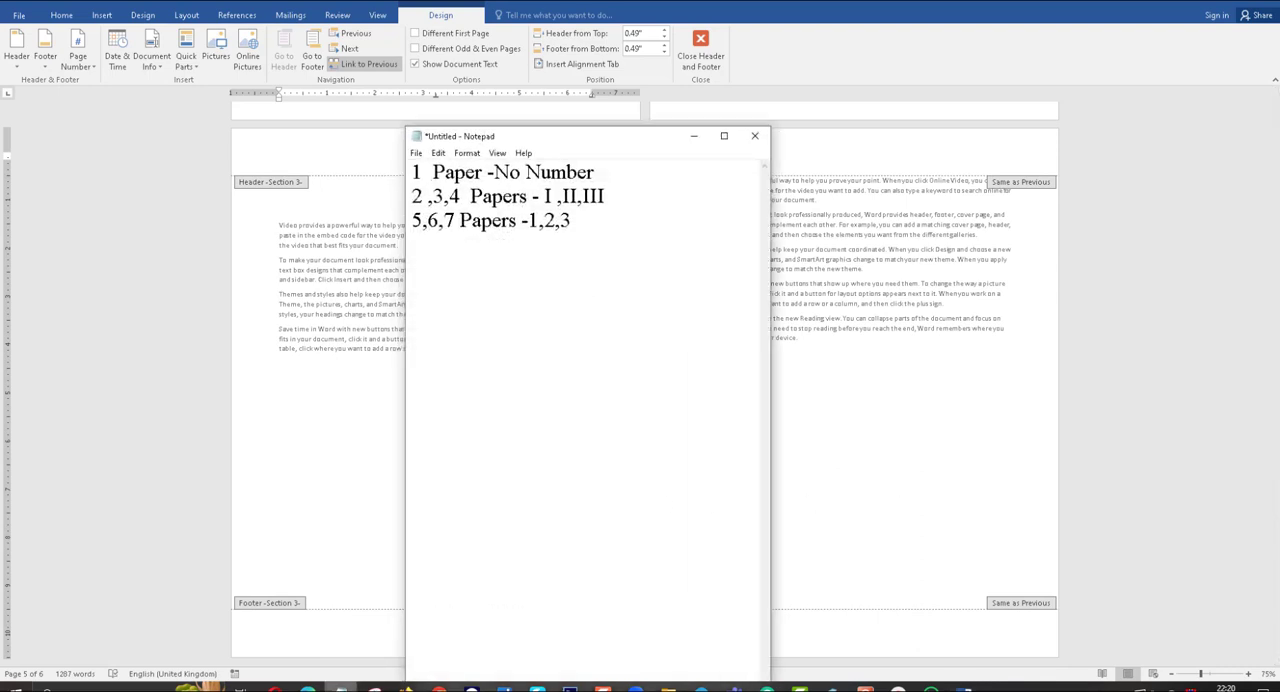
{"action": "left_click", "coordinate": [340, 688]}
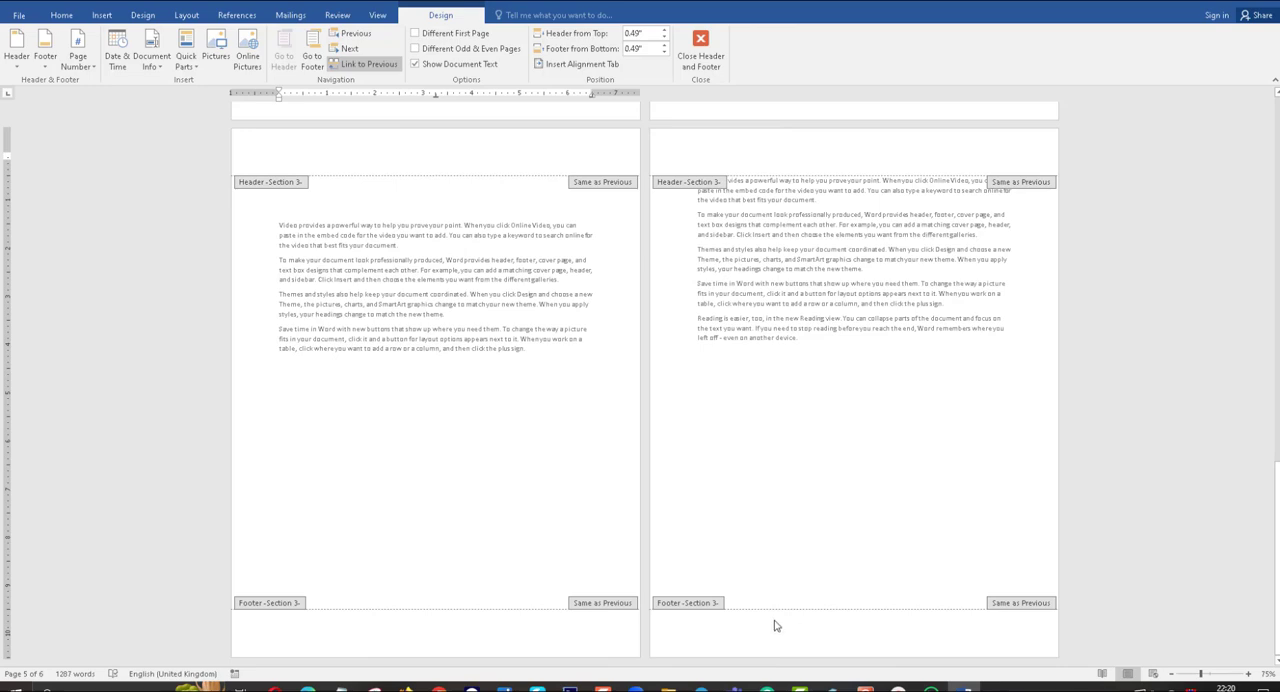
{"action": "double_click", "coordinate": [800, 541]}
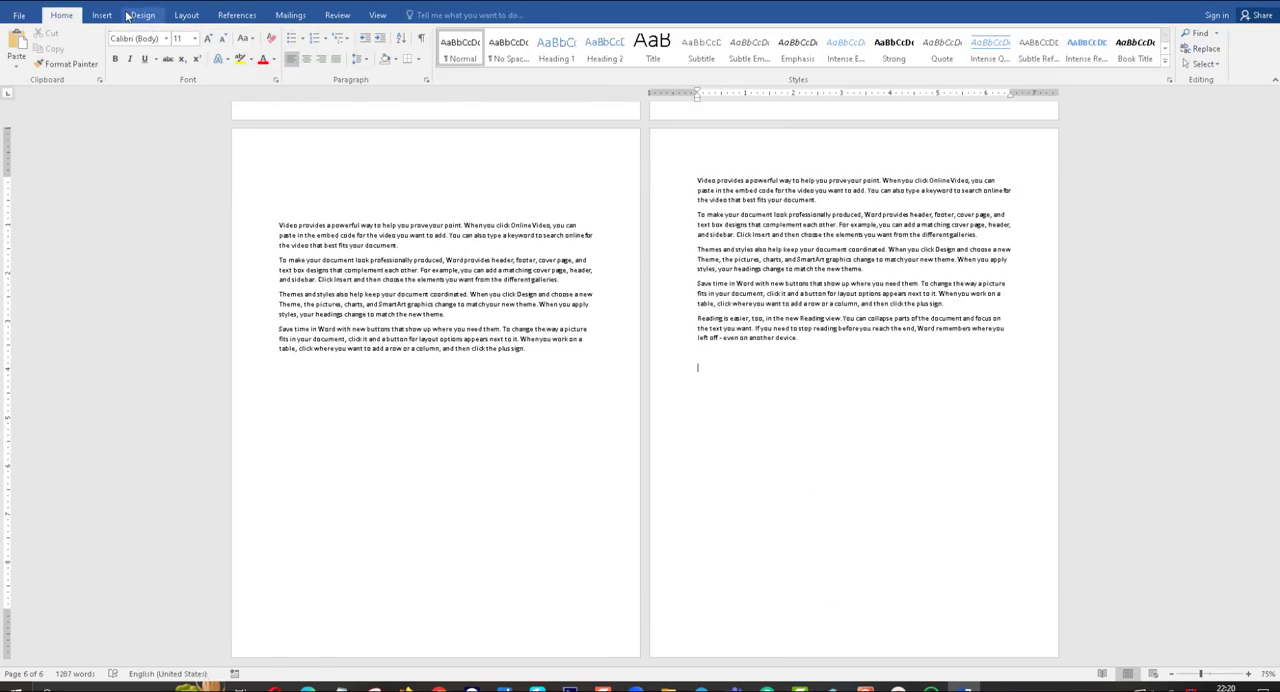
Unlink the Section 2 footer on page 2 from the previous section.
{"action": "scroll", "coordinate": [514, 342], "scroll_direction": "up", "scroll_amount": 15}
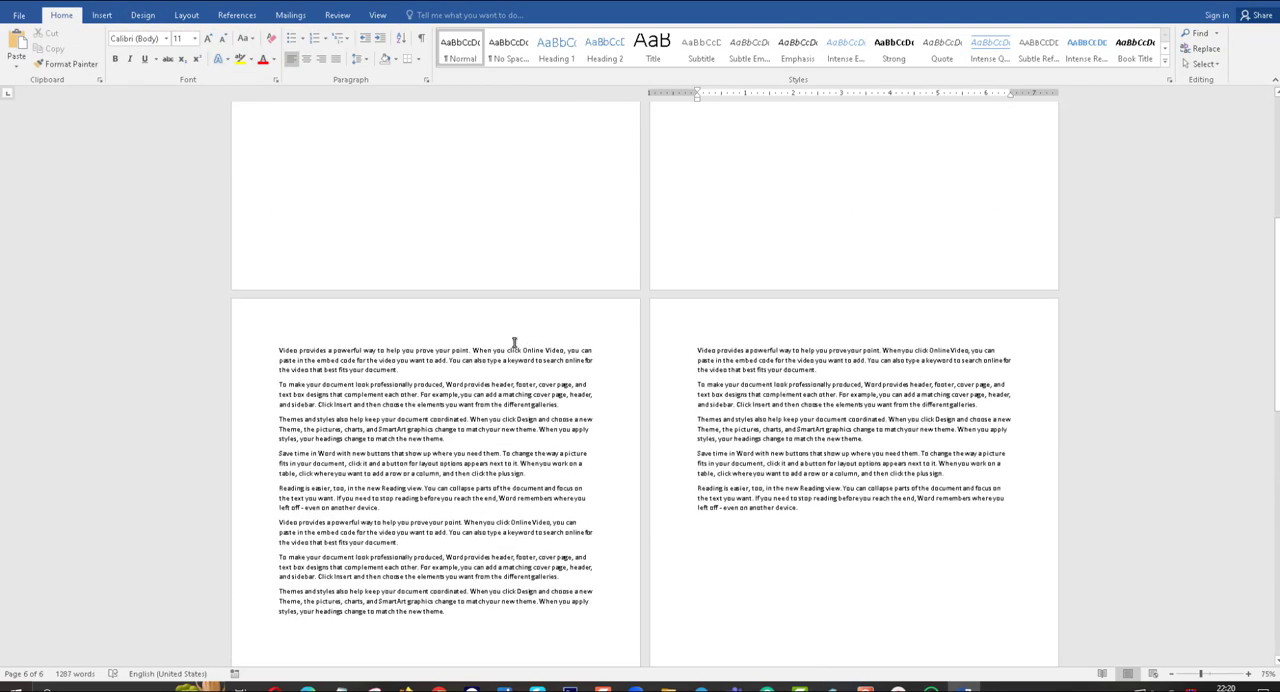
{"action": "scroll", "coordinate": [514, 342], "scroll_direction": "up", "scroll_amount": 1}
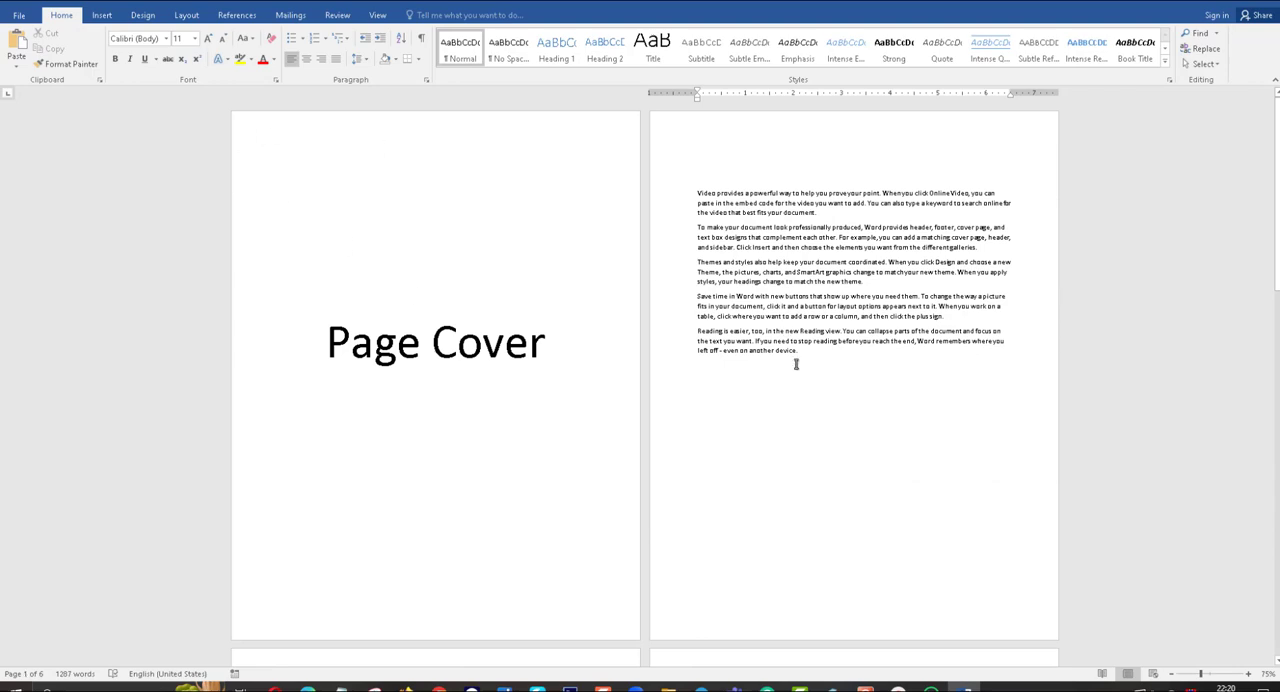
{"action": "scroll", "coordinate": [785, 380], "scroll_direction": "down", "scroll_amount": 5}
{"action": "double_click", "coordinate": [551, 331]}
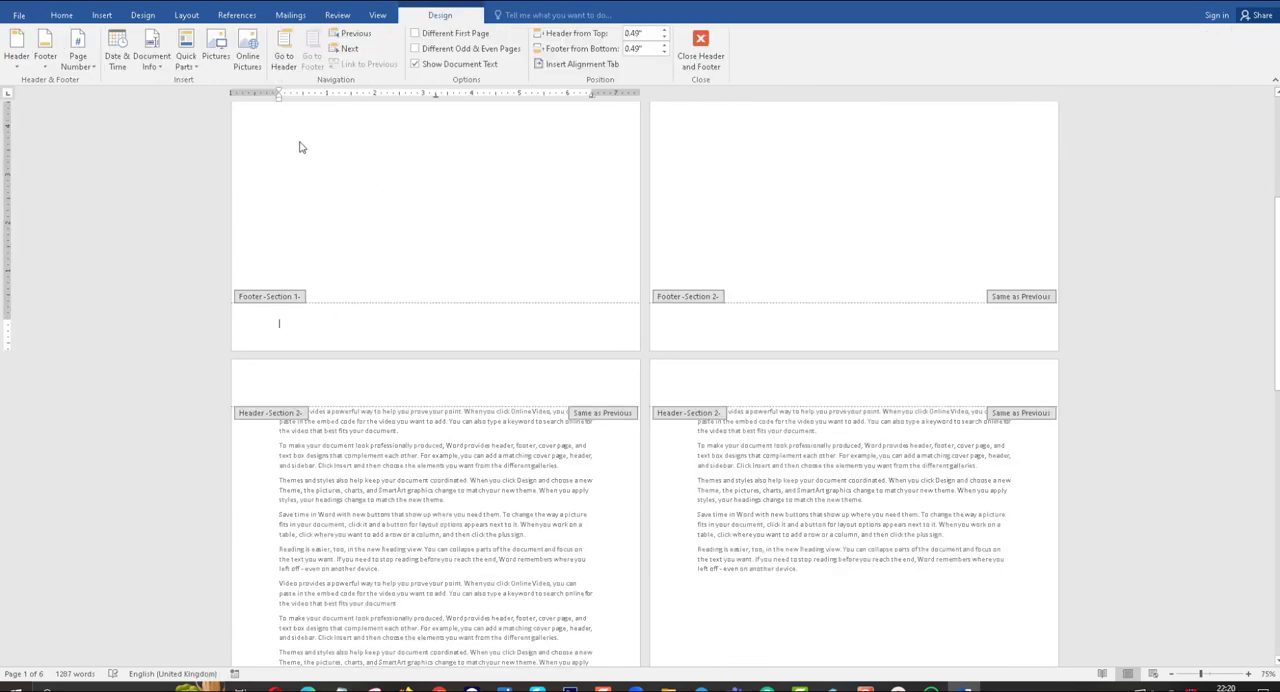
{"action": "double_click", "coordinate": [449, 336]}
{"action": "double_click", "coordinate": [829, 343]}
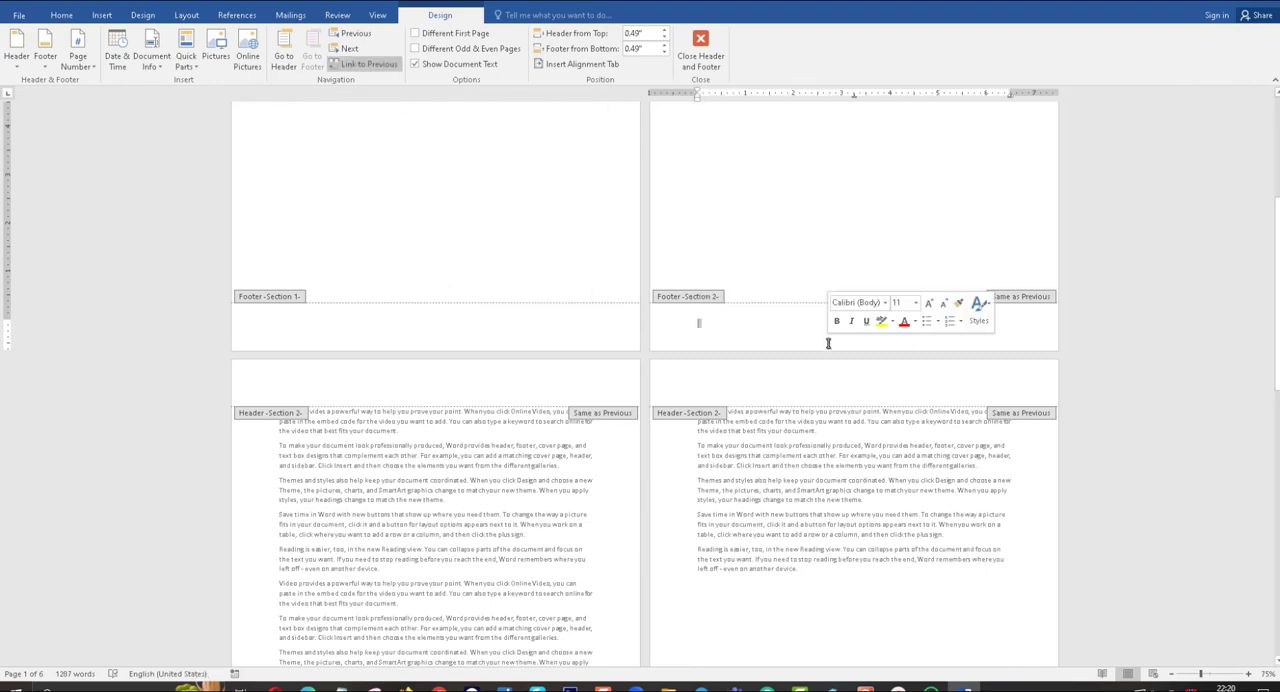
{"action": "left_click", "coordinate": [362, 66]}
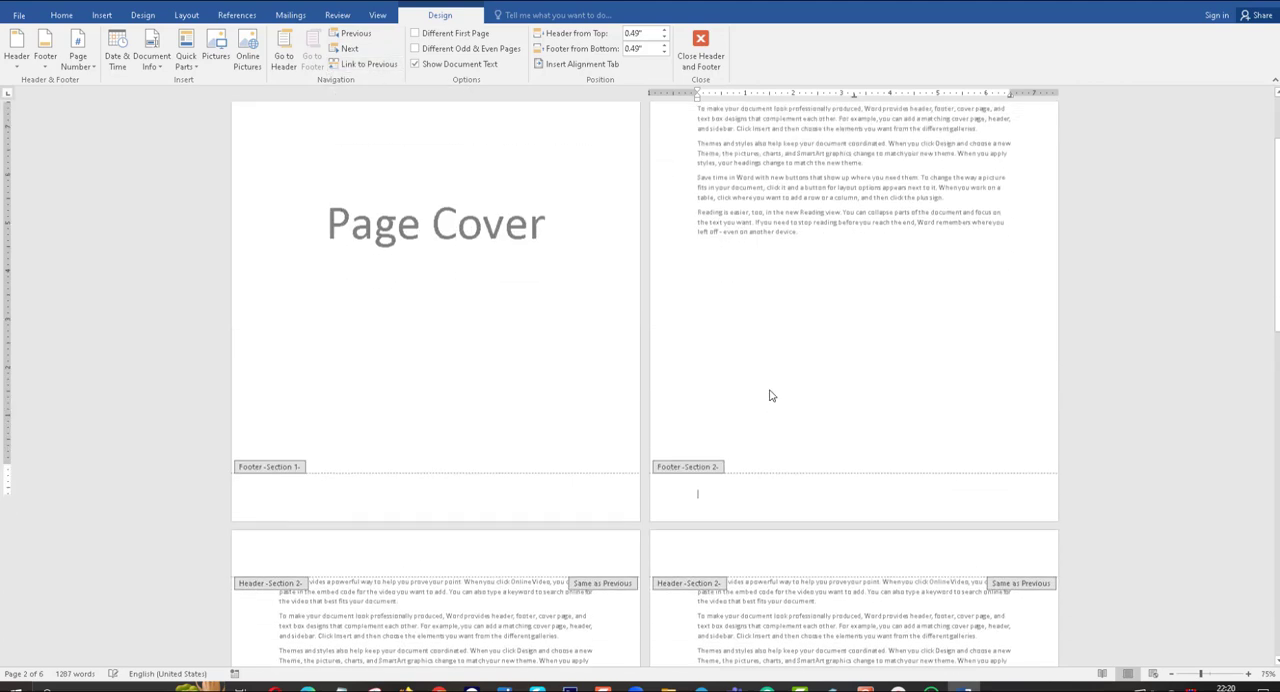
Unlink the Section 3 header on page 5 from the previous section.
{"action": "scroll", "coordinate": [770, 395], "scroll_direction": "down", "scroll_amount": 5}
{"action": "scroll", "coordinate": [770, 395], "scroll_direction": "down", "scroll_amount": 10}
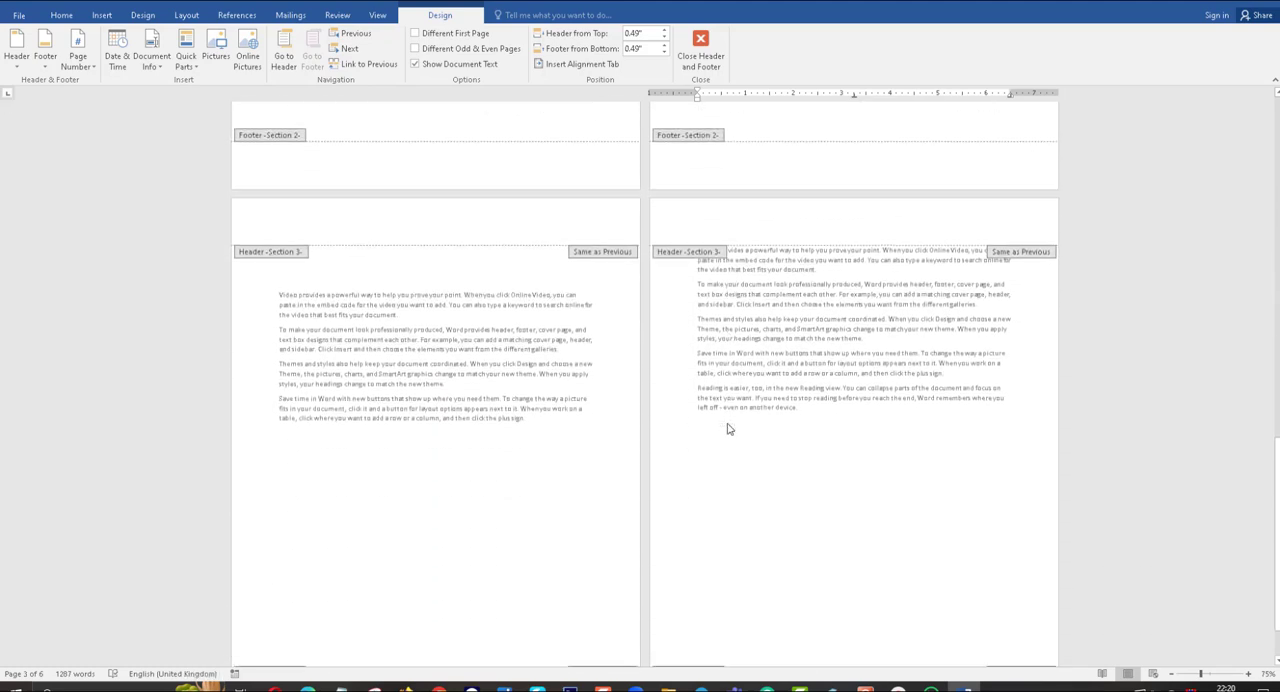
{"action": "scroll", "coordinate": [728, 428], "scroll_direction": "up", "scroll_amount": 2}
{"action": "left_click", "coordinate": [449, 286]}
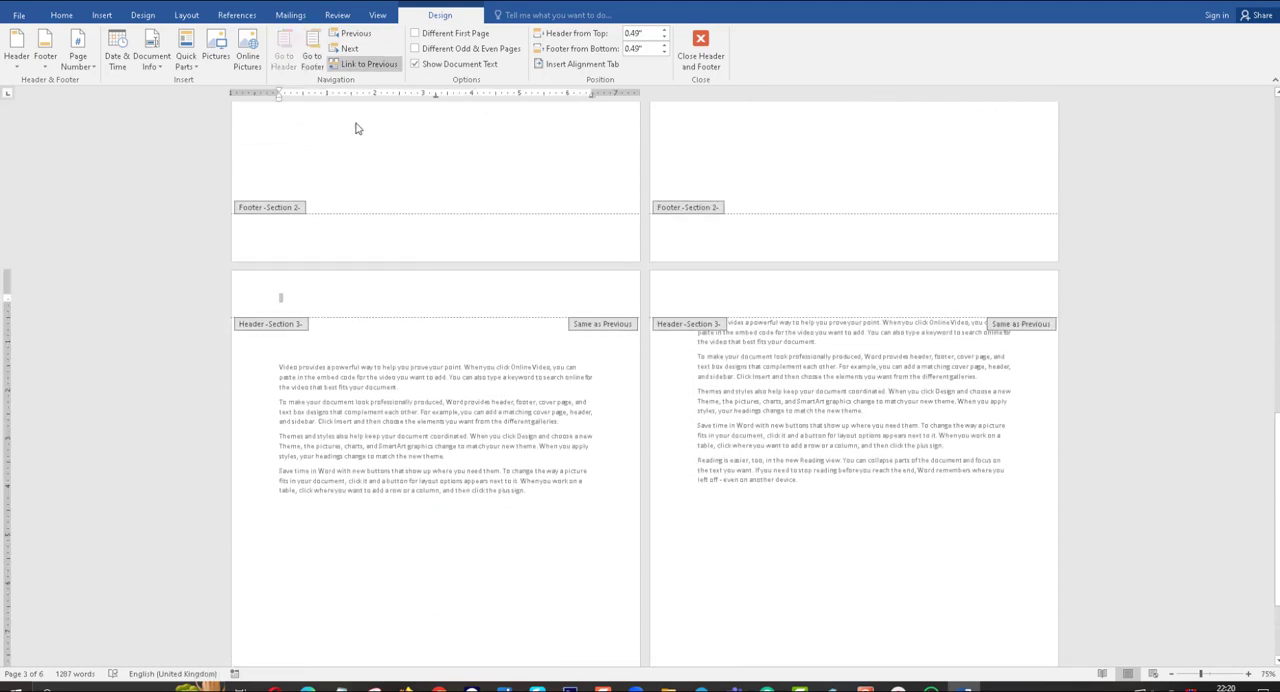
{"action": "left_click", "coordinate": [362, 68]}
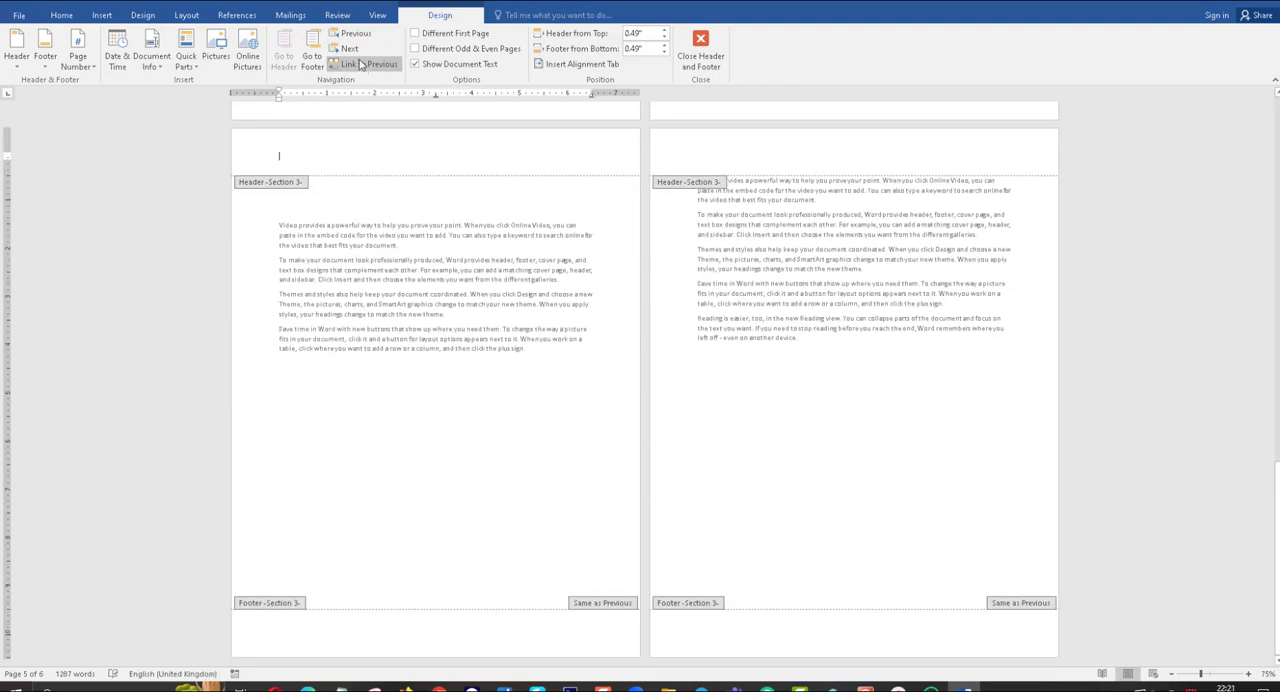
Examine the header and footer labels on all pages to check how the three sections are separated and linked.
{"action": "scroll", "coordinate": [504, 306], "scroll_direction": "up", "scroll_amount": 10}
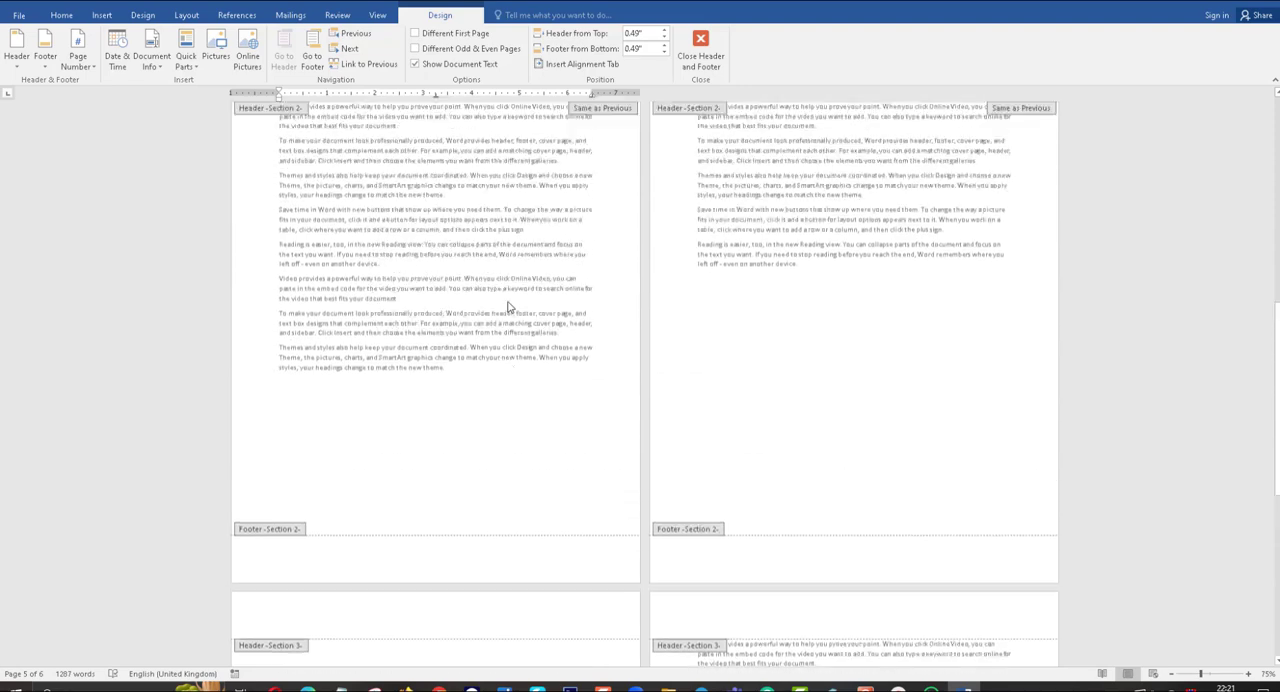
{"action": "scroll", "coordinate": [507, 306], "scroll_direction": "up", "scroll_amount": 10}
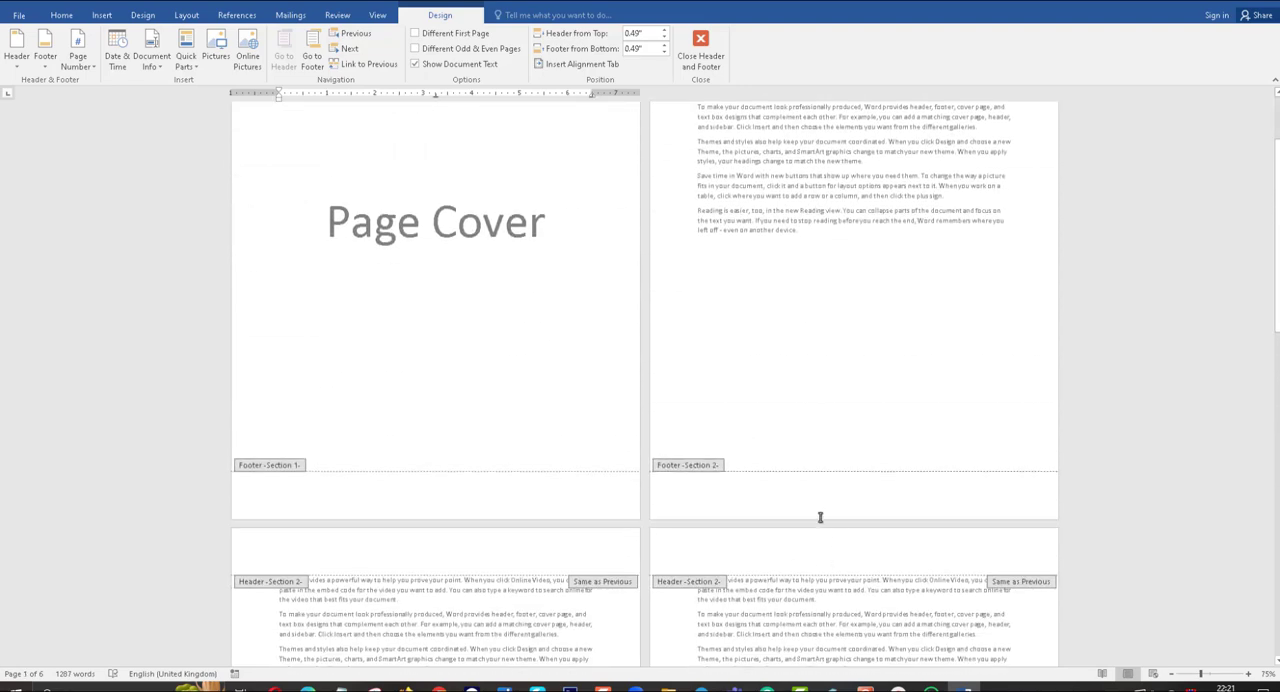
{"action": "left_click", "coordinate": [819, 515]}
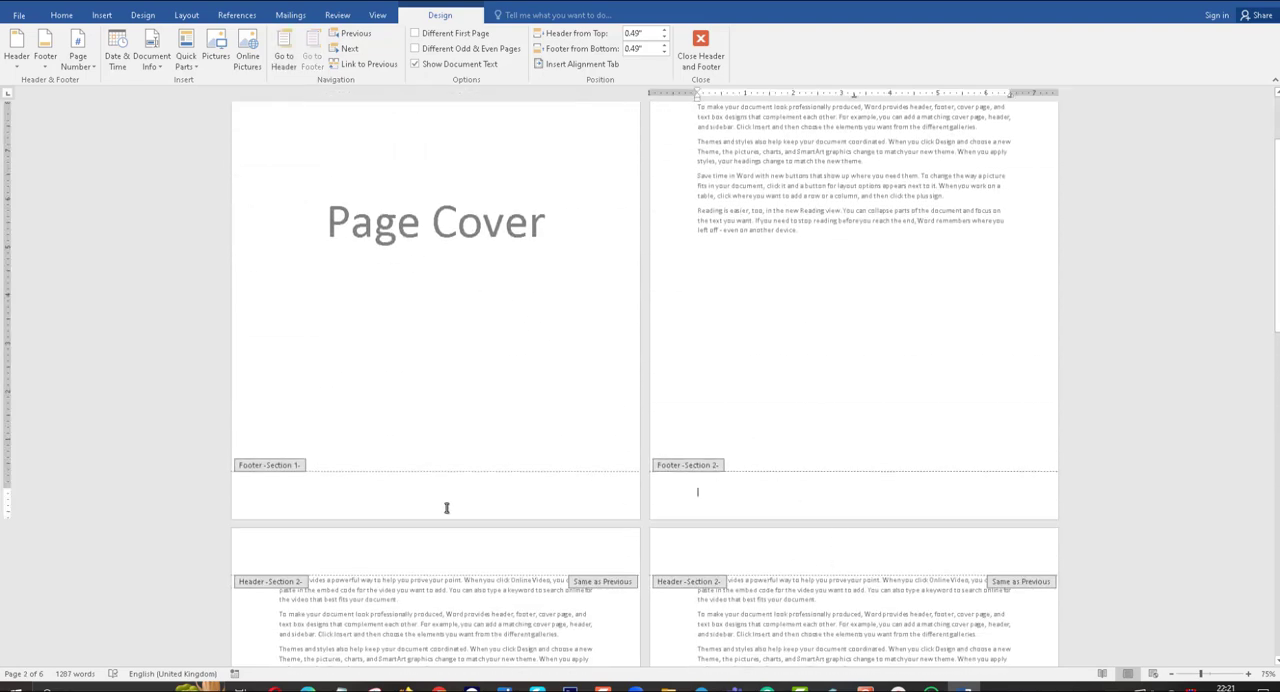
{"action": "scroll", "coordinate": [714, 481], "scroll_direction": "down", "scroll_amount": 5}
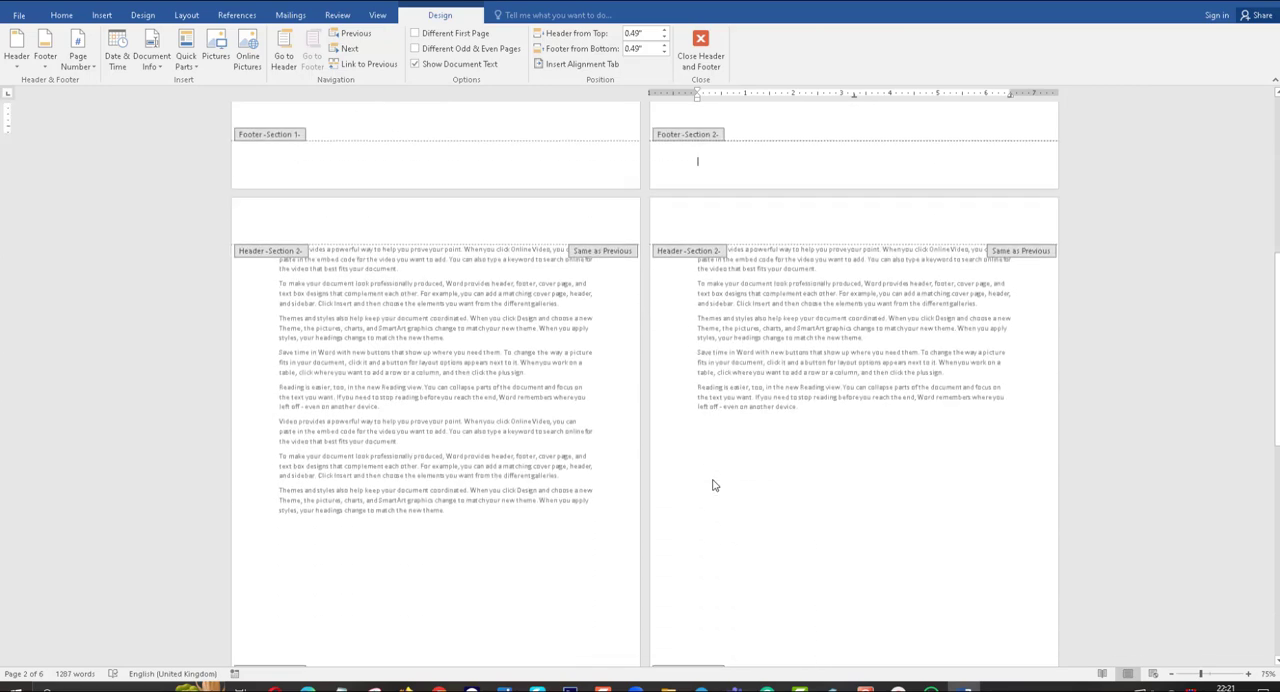
{"action": "scroll", "coordinate": [714, 485], "scroll_direction": "down", "scroll_amount": 7}
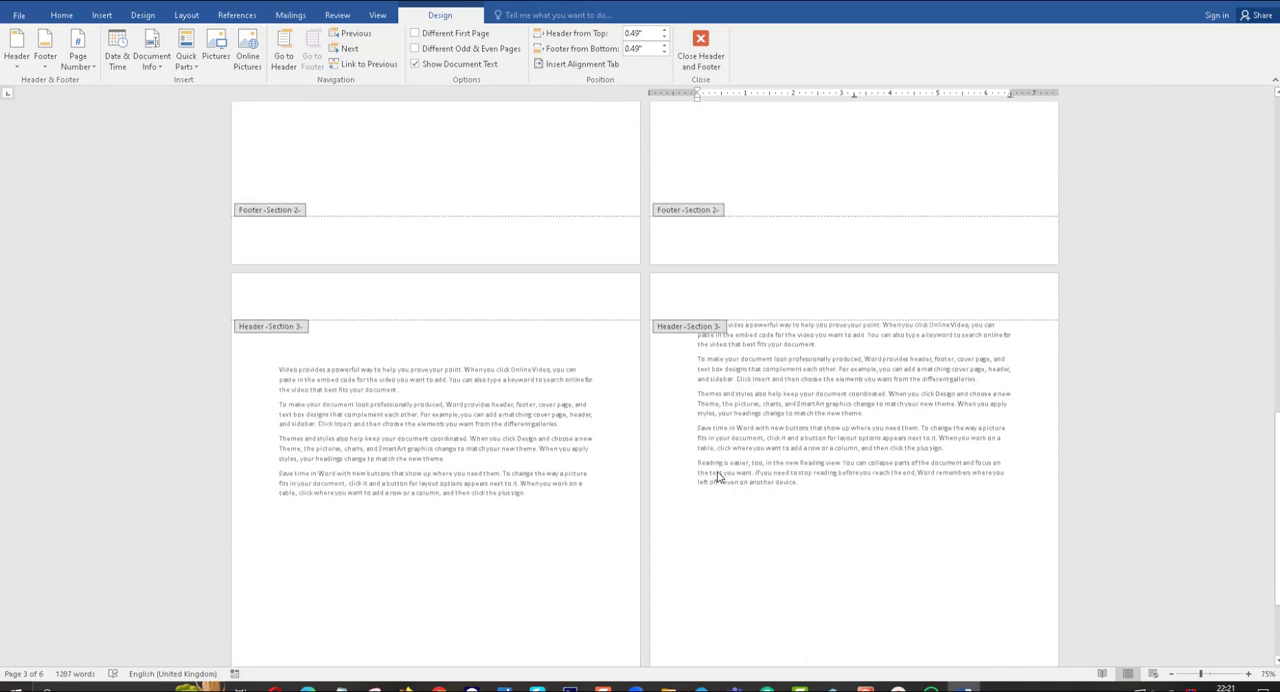
{"action": "scroll", "coordinate": [716, 478], "scroll_direction": "down", "scroll_amount": 2}
{"action": "scroll", "coordinate": [721, 235], "scroll_direction": "up", "scroll_amount": 2}
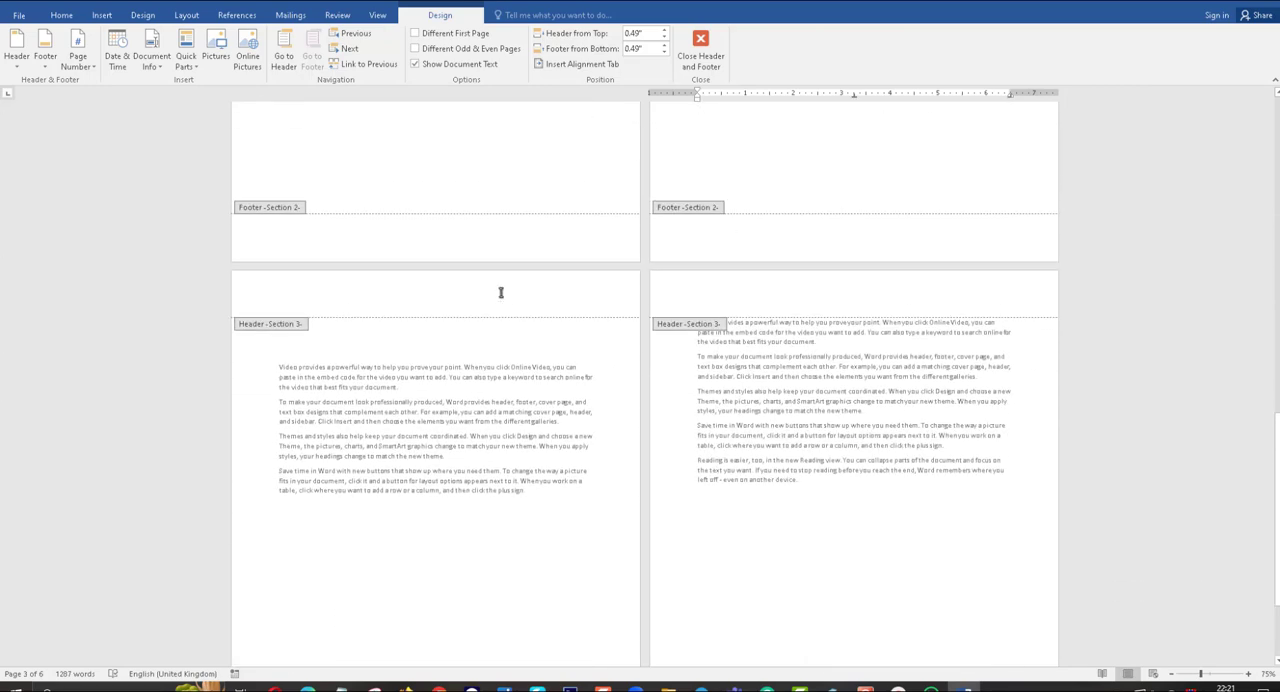
{"action": "left_click", "coordinate": [493, 307]}
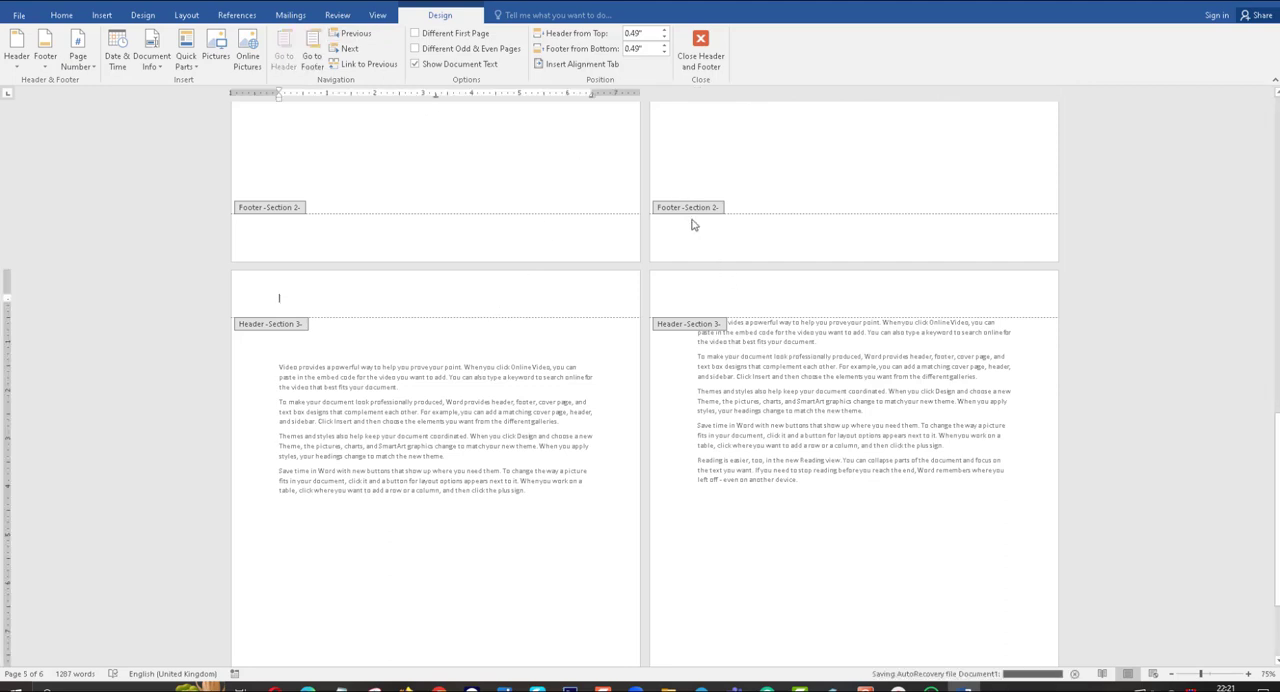
{"action": "scroll", "coordinate": [693, 225], "scroll_direction": "down", "scroll_amount": 3}
{"action": "scroll", "coordinate": [693, 241], "scroll_direction": "up", "scroll_amount": 5}
{"action": "scroll", "coordinate": [693, 241], "scroll_direction": "up", "scroll_amount": 10}
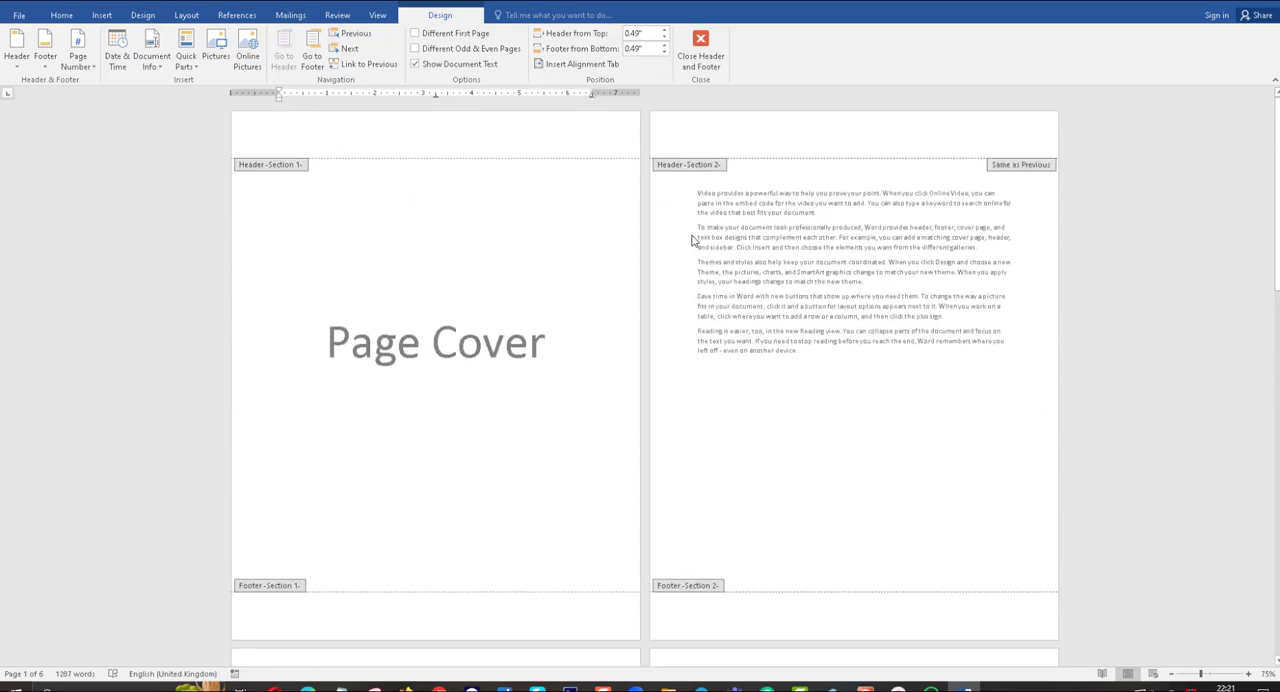
{"action": "scroll", "coordinate": [693, 241], "scroll_direction": "down", "scroll_amount": 1}
{"action": "scroll", "coordinate": [693, 241], "scroll_direction": "up", "scroll_amount": 1}
{"action": "scroll", "coordinate": [693, 241], "scroll_direction": "down", "scroll_amount": 1}
Format the page numbers for the Section 2 footer on page 2 as i, ii, iii, starting at i.
{"action": "left_click", "coordinate": [803, 547]}
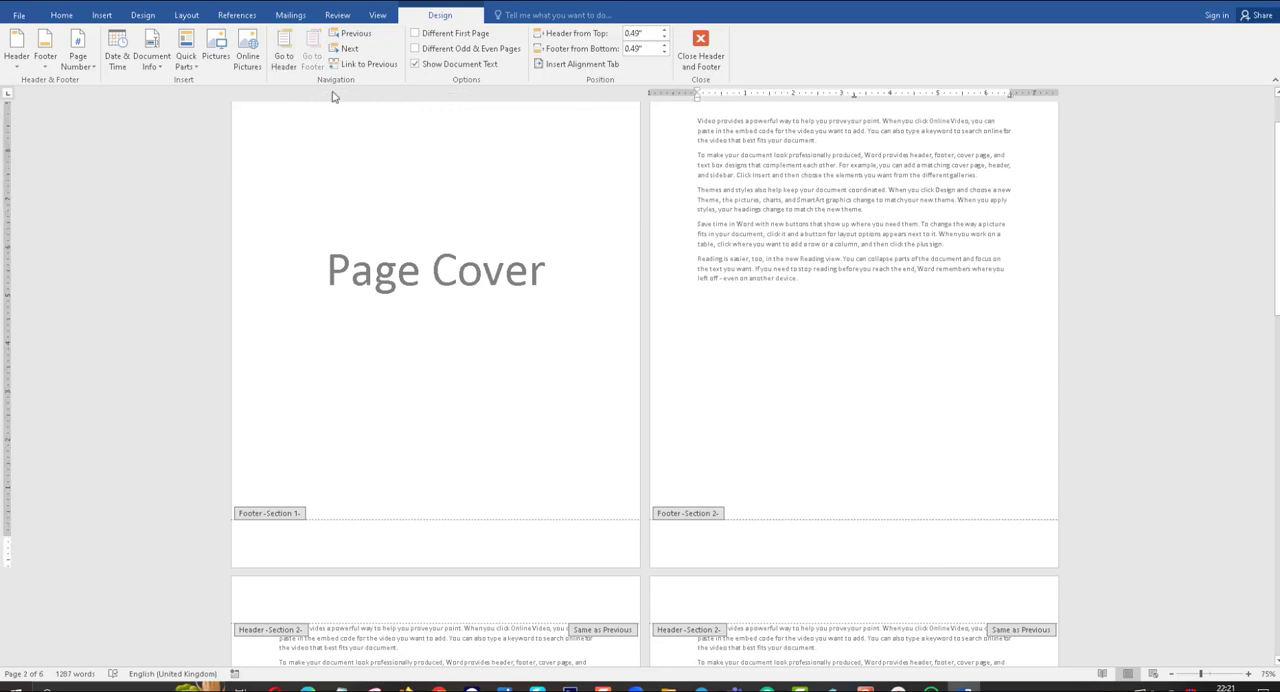
{"action": "left_click", "coordinate": [101, 16]}
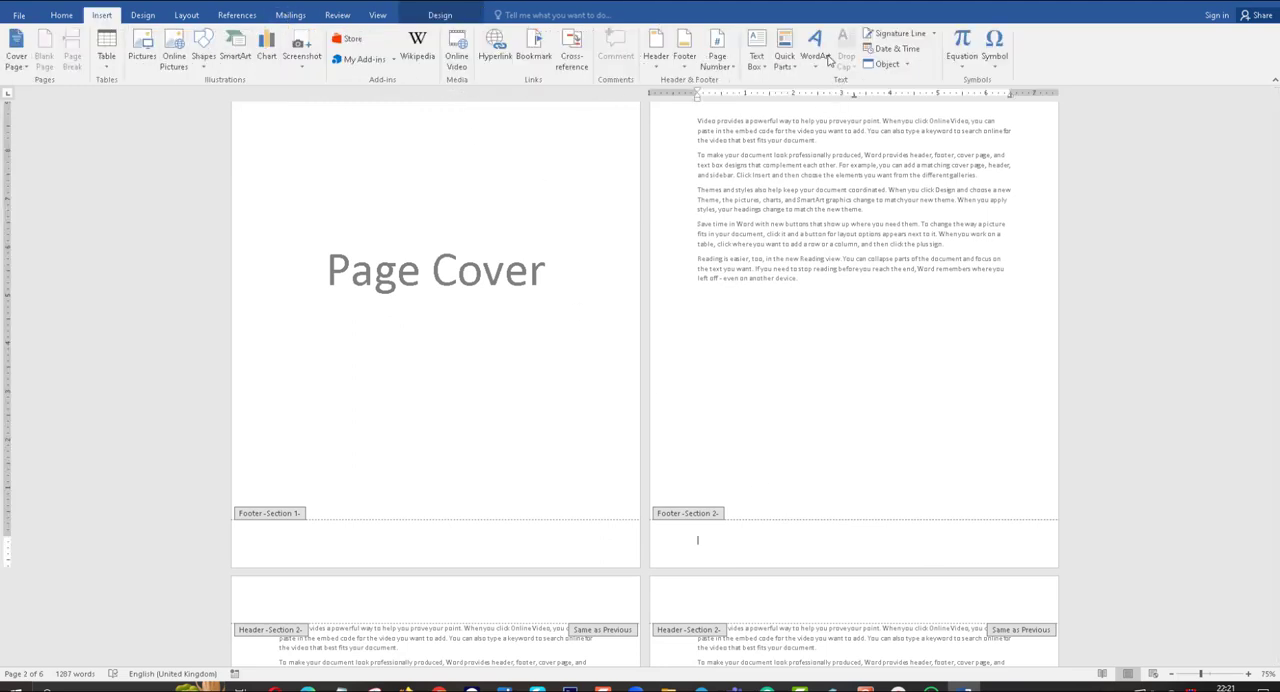
{"action": "left_click", "coordinate": [717, 58]}
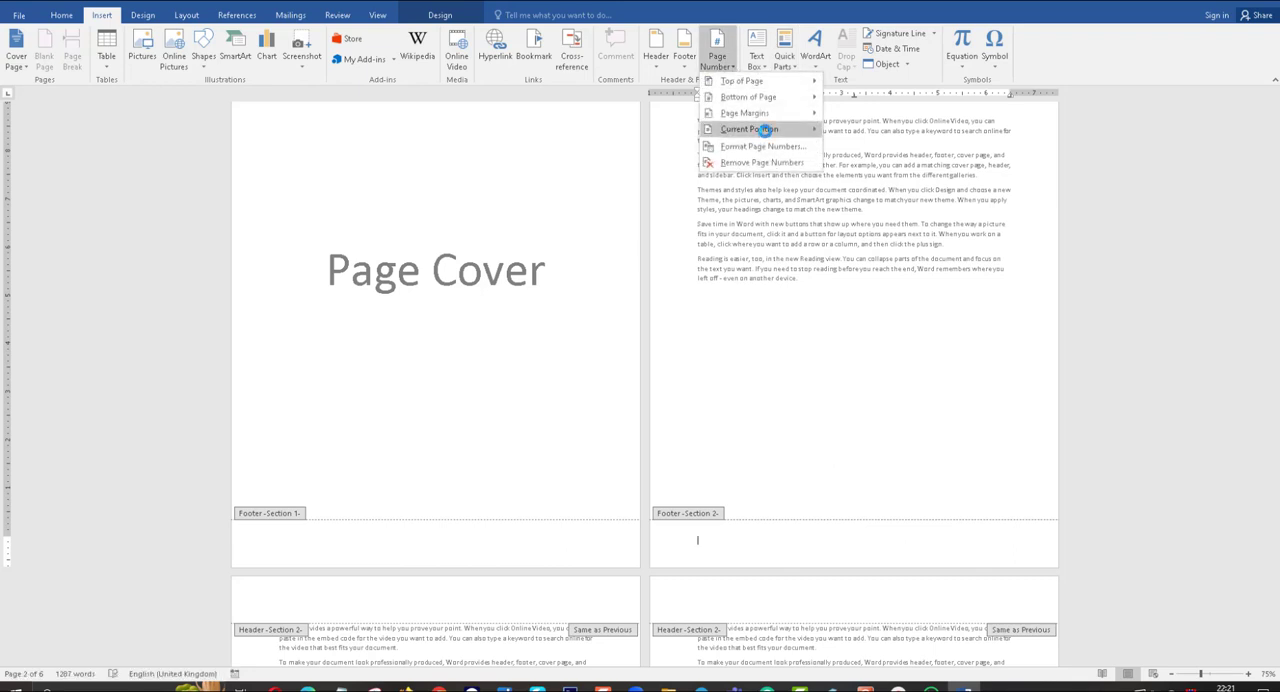
{"action": "mouse_move", "coordinate": [767, 132]}
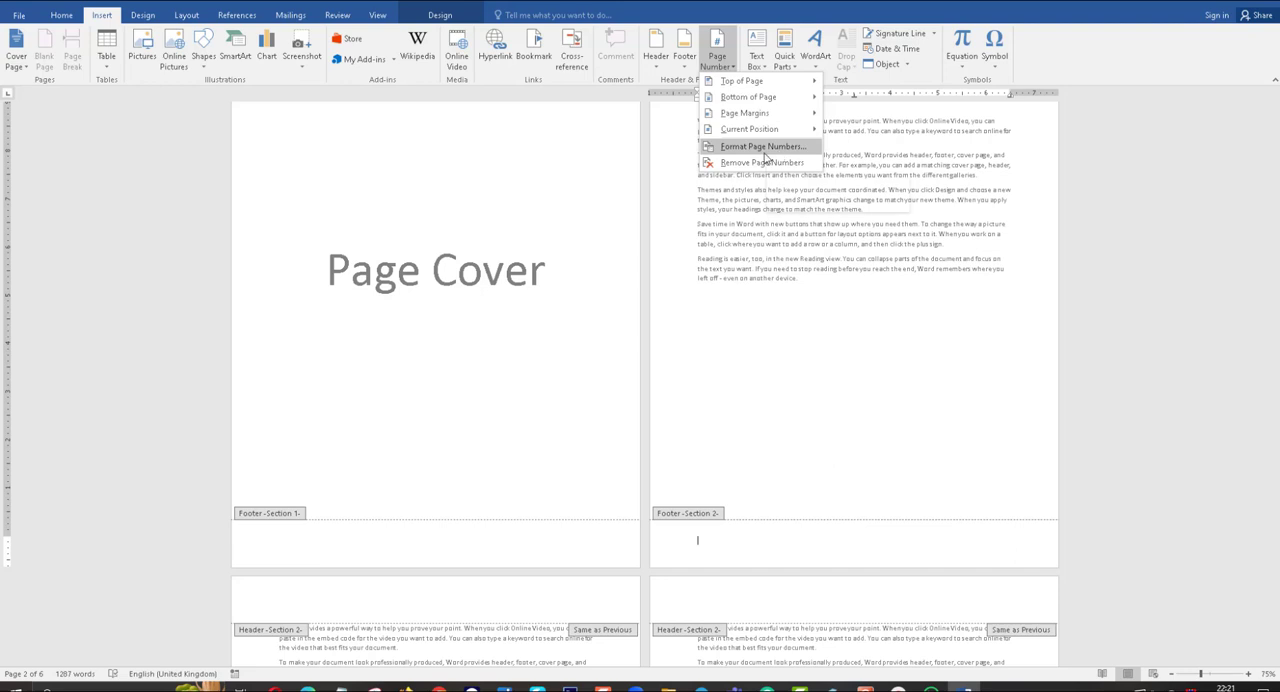
{"action": "left_click", "coordinate": [777, 160]}
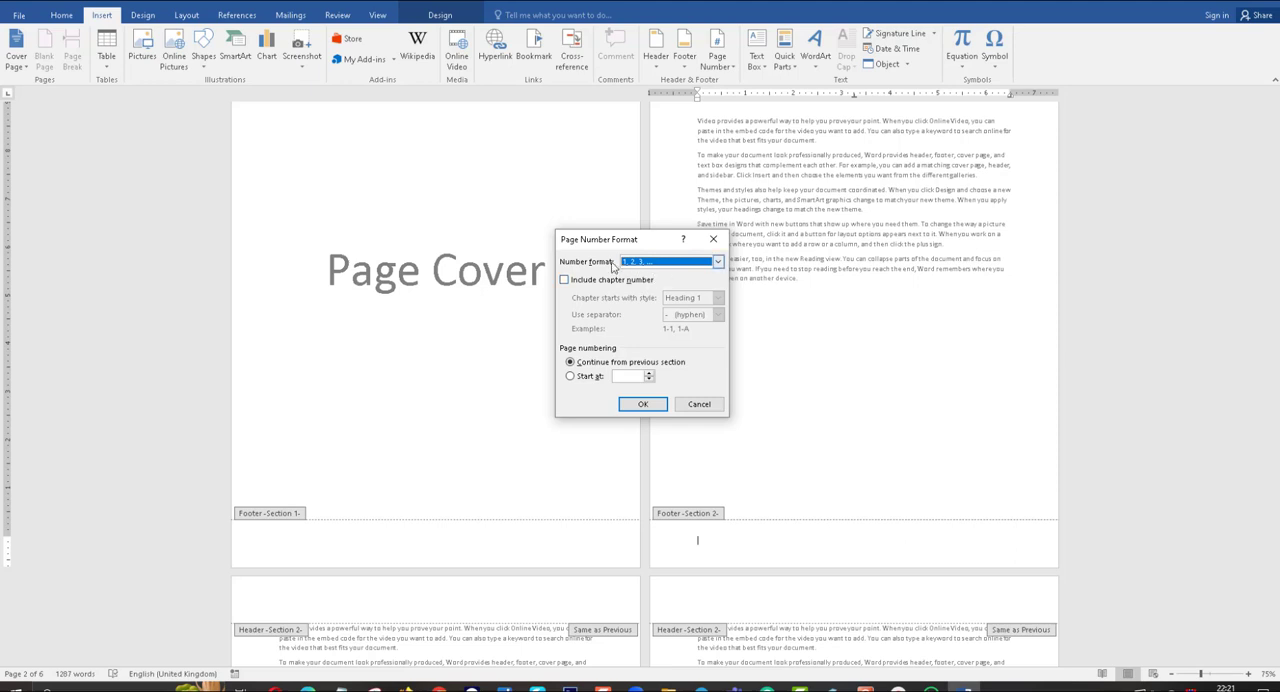
{"action": "left_click", "coordinate": [717, 262]}
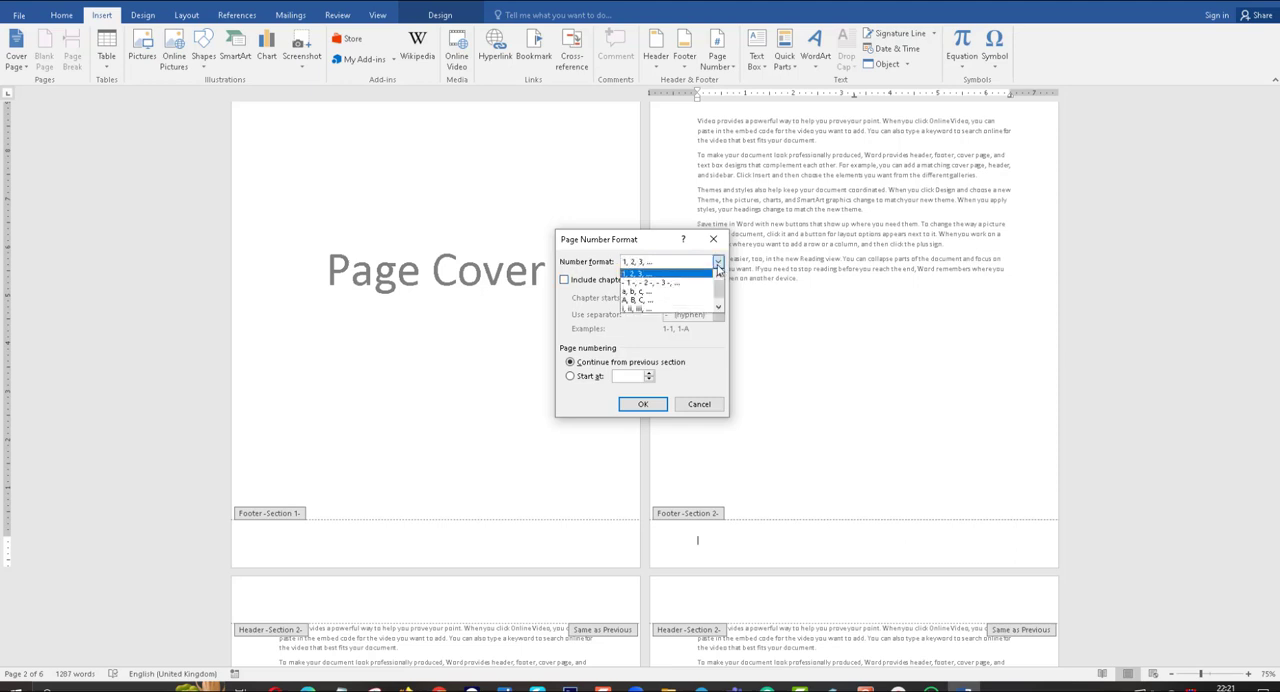
{"action": "left_click", "coordinate": [655, 308]}
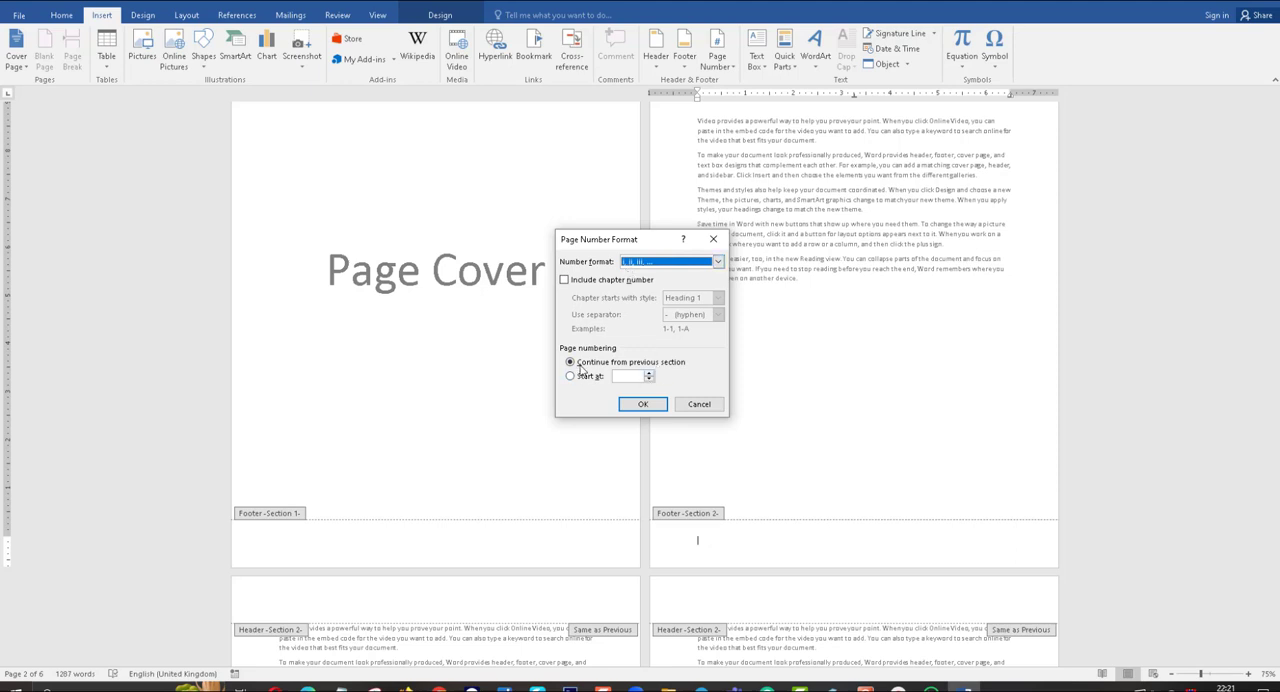
{"action": "left_click", "coordinate": [570, 377]}
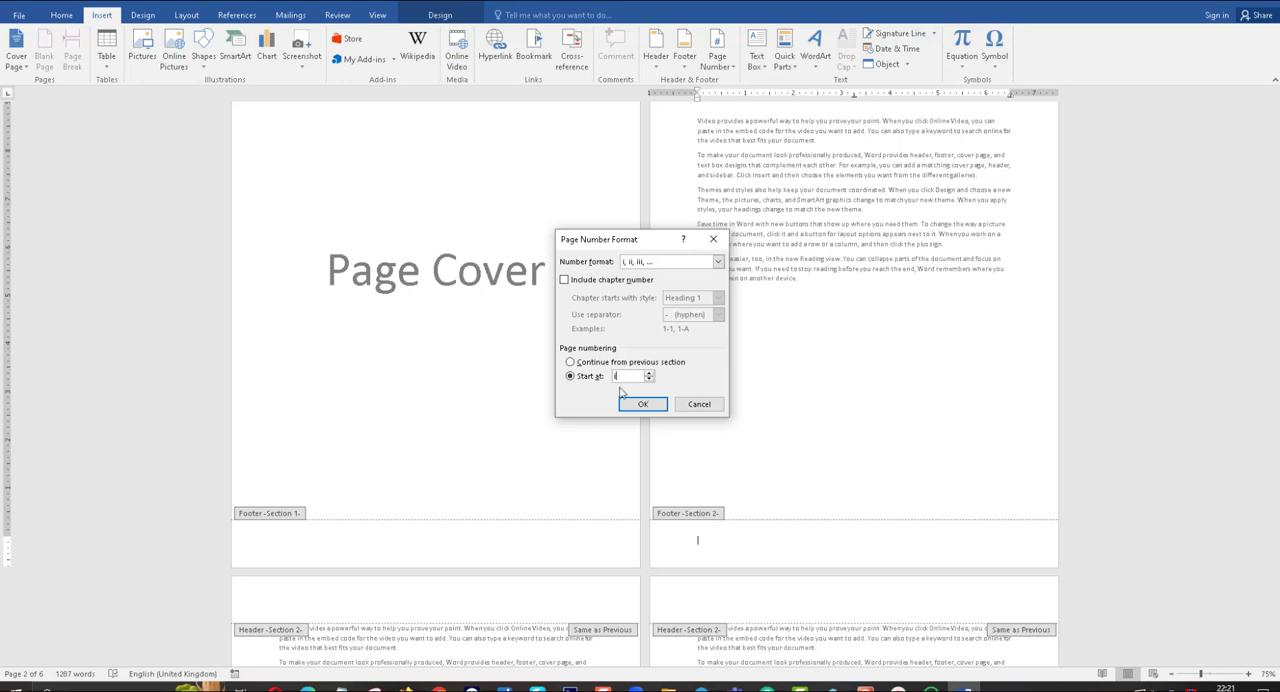
{"action": "left_click", "coordinate": [578, 364]}
{"action": "left_click", "coordinate": [571, 377]}
{"action": "left_click", "coordinate": [645, 405]}
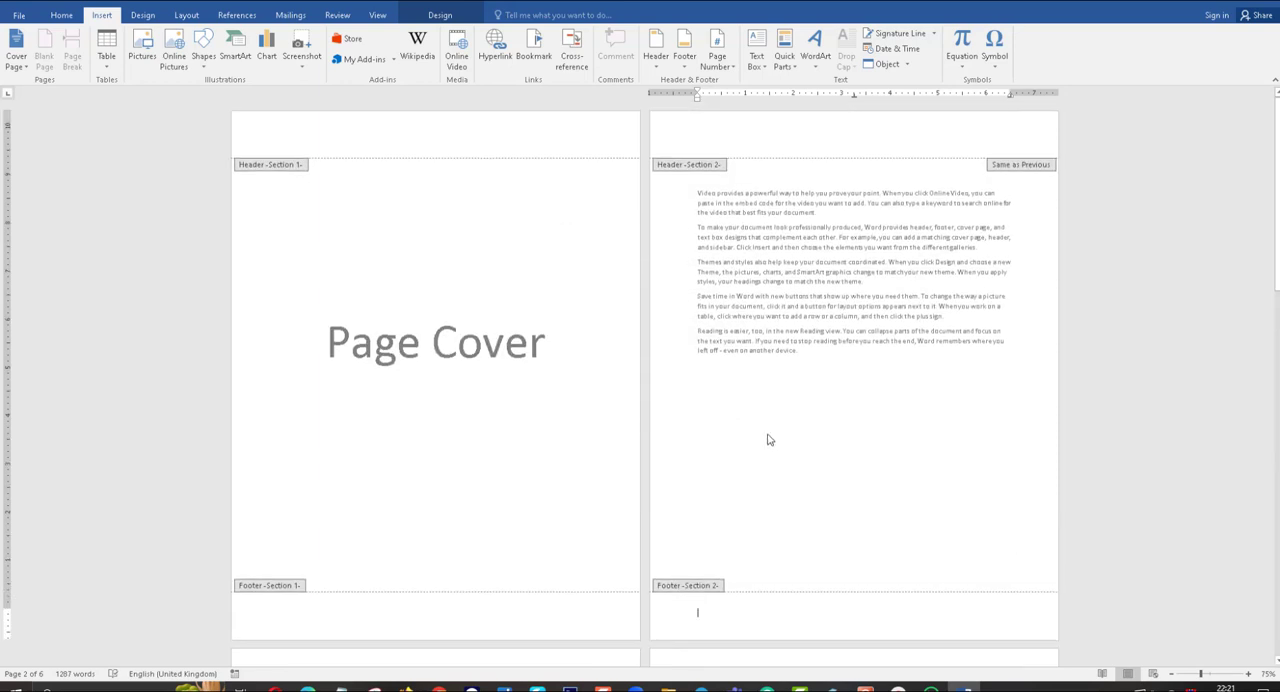
Insert a Plain Number 2 page number at the bottom of the Section 2 pages and check the footers from the cover through page 4.
{"action": "scroll", "coordinate": [769, 440], "scroll_direction": "down", "scroll_amount": 3}
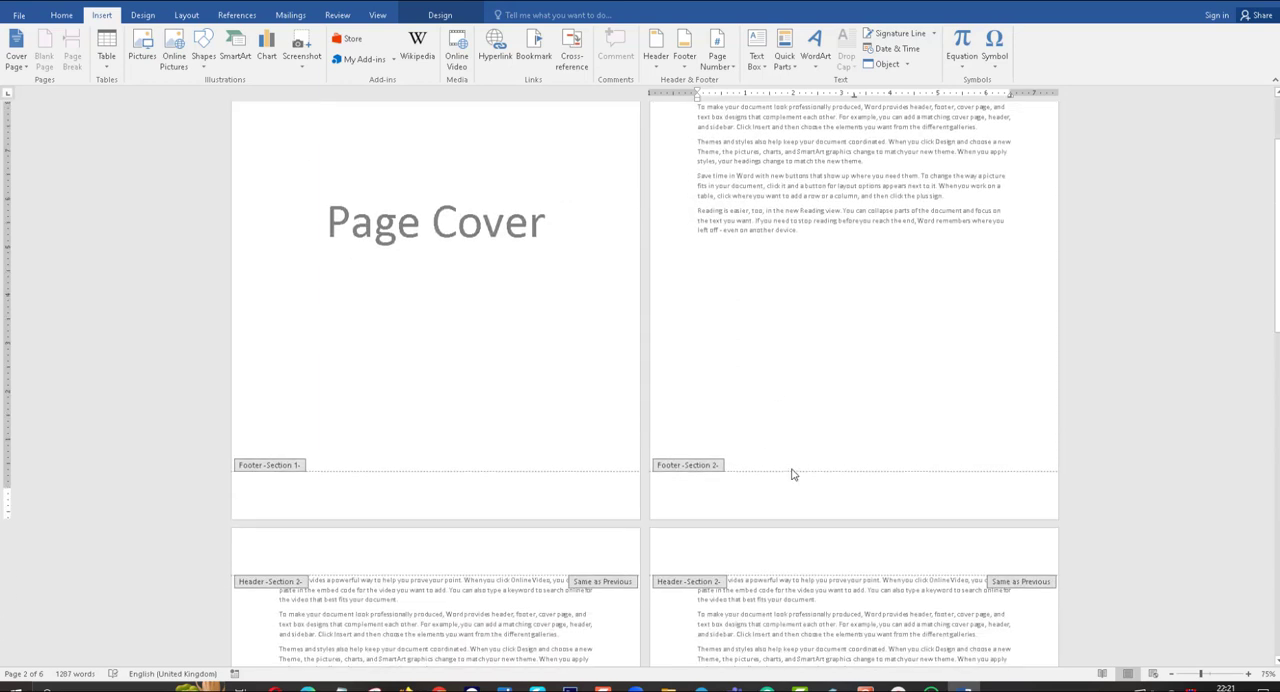
{"action": "left_click", "coordinate": [721, 62]}
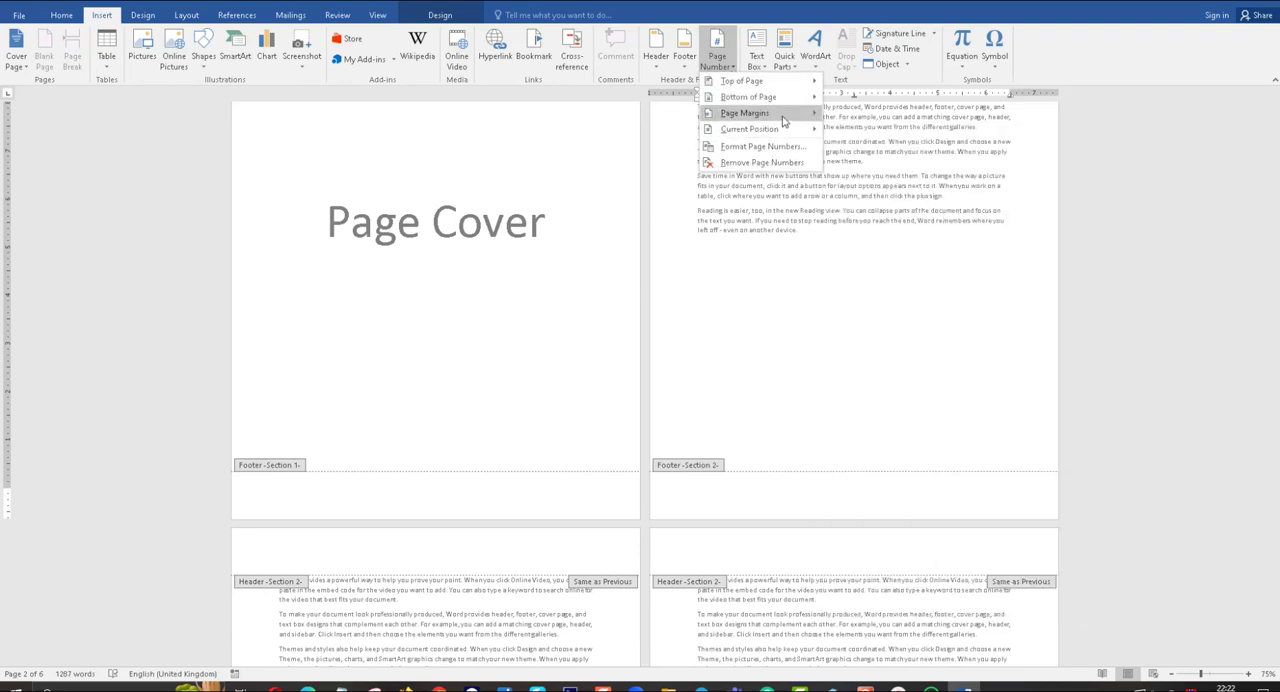
{"action": "mouse_move", "coordinate": [786, 106]}
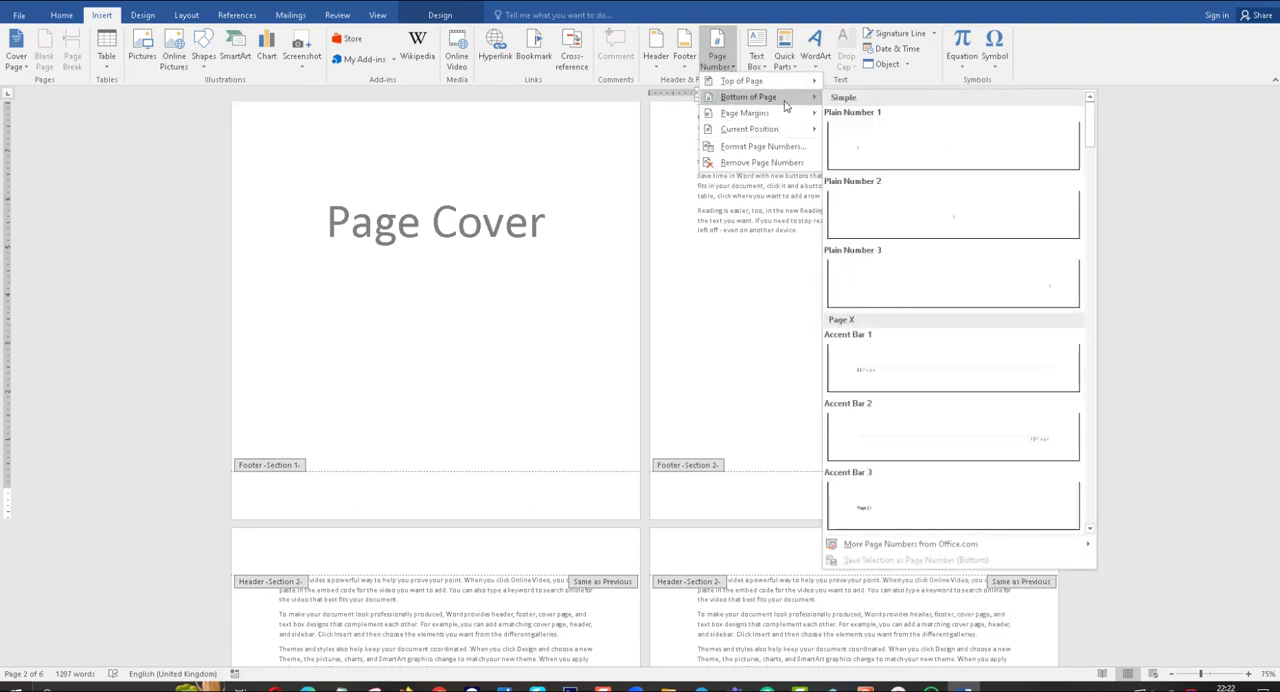
{"action": "left_click", "coordinate": [941, 222]}
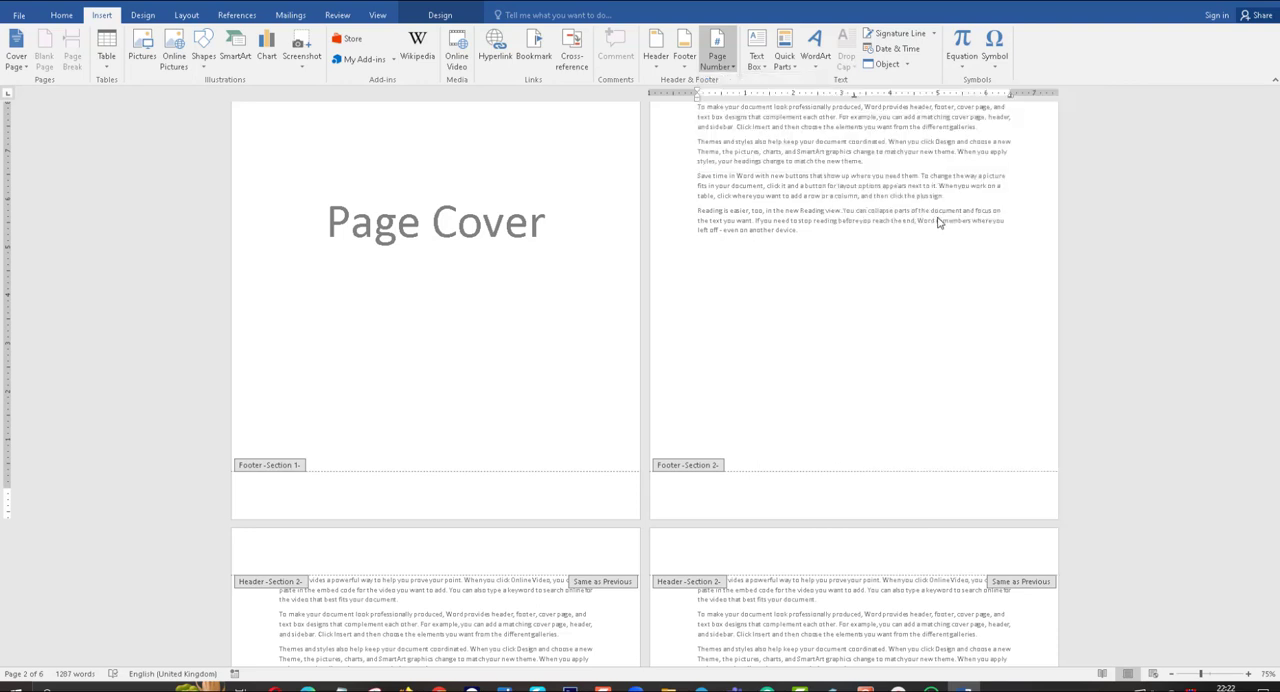
{"action": "scroll", "coordinate": [836, 387], "scroll_direction": "up", "scroll_amount": 2}
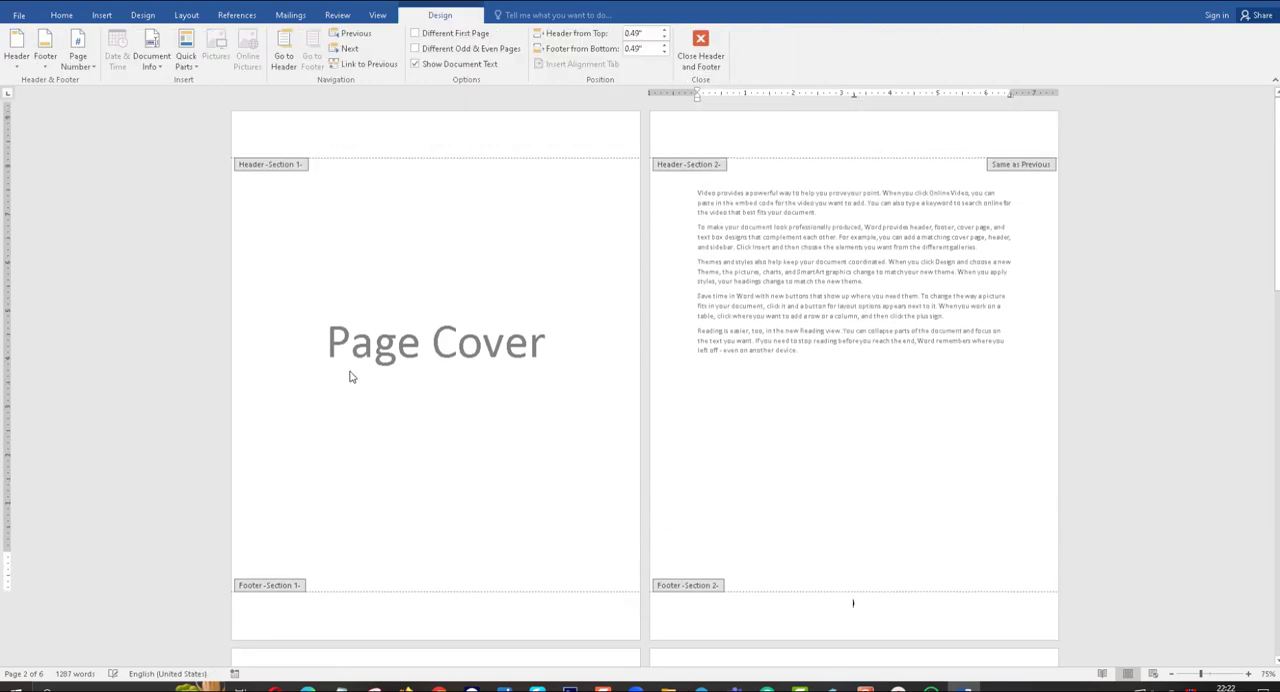
{"action": "scroll", "coordinate": [476, 445], "scroll_direction": "down", "scroll_amount": 2}
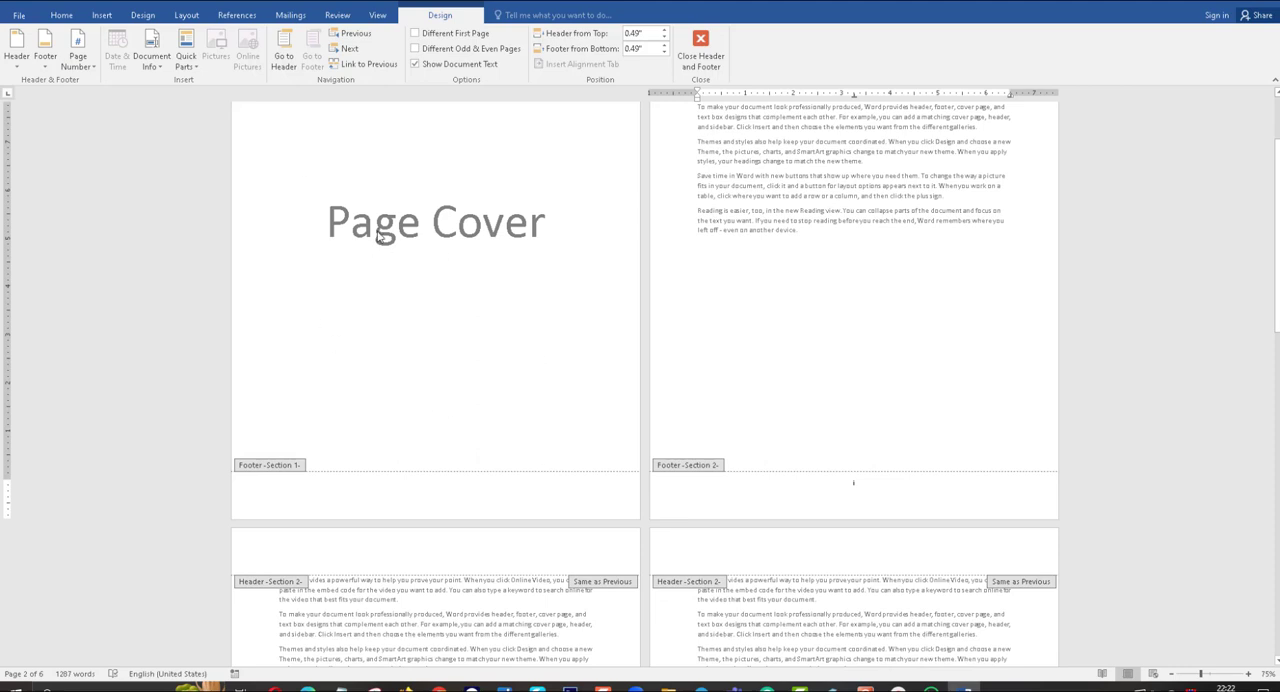
{"action": "scroll", "coordinate": [803, 434], "scroll_direction": "up", "scroll_amount": 2}
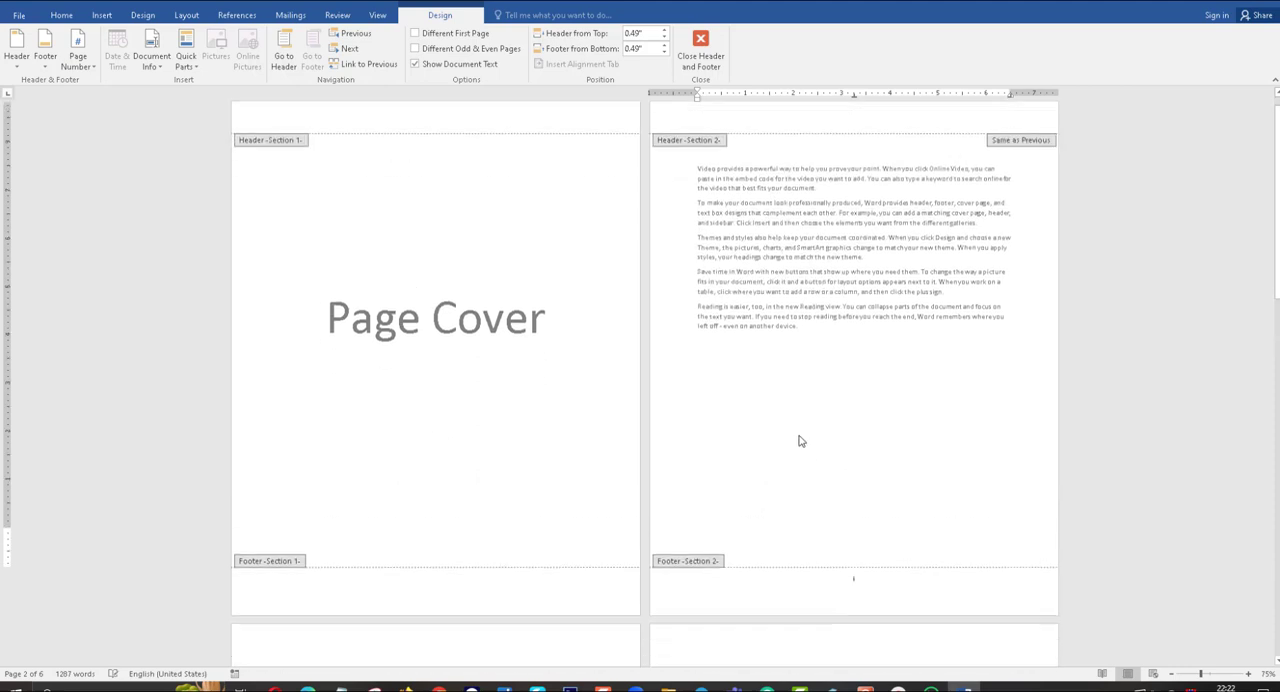
{"action": "scroll", "coordinate": [808, 476], "scroll_direction": "down", "scroll_amount": 2}
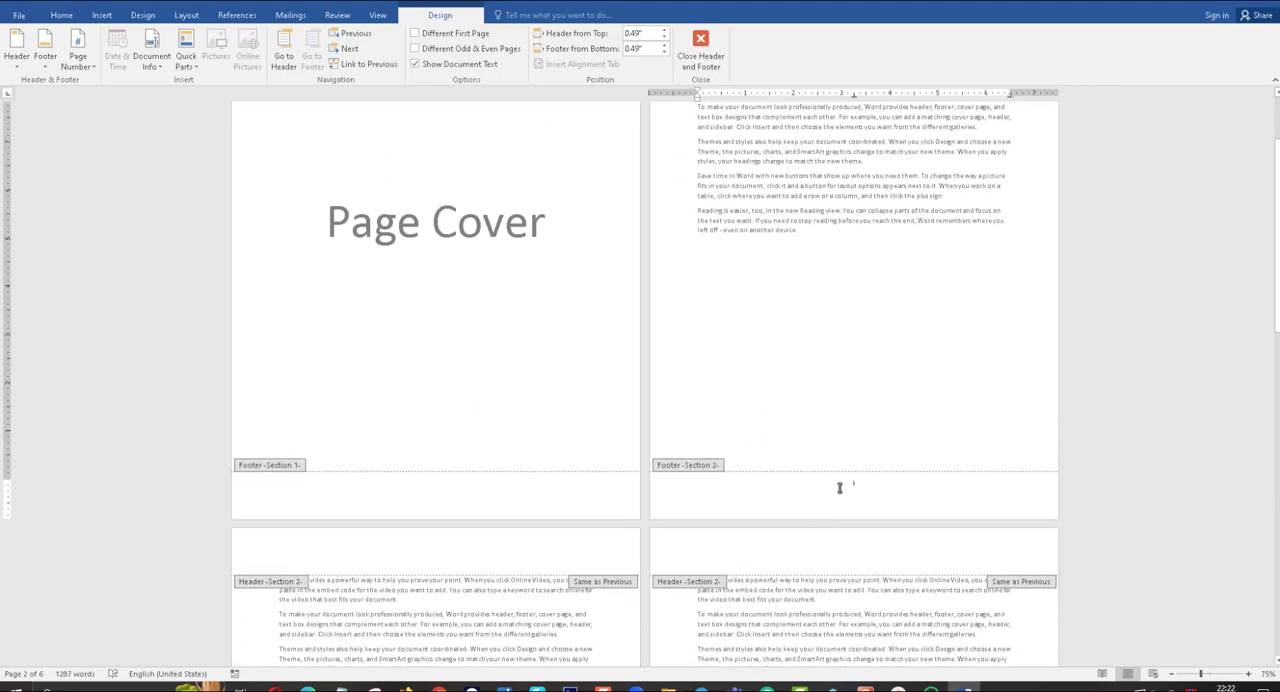
{"action": "scroll", "coordinate": [839, 487], "scroll_direction": "down", "scroll_amount": 8}
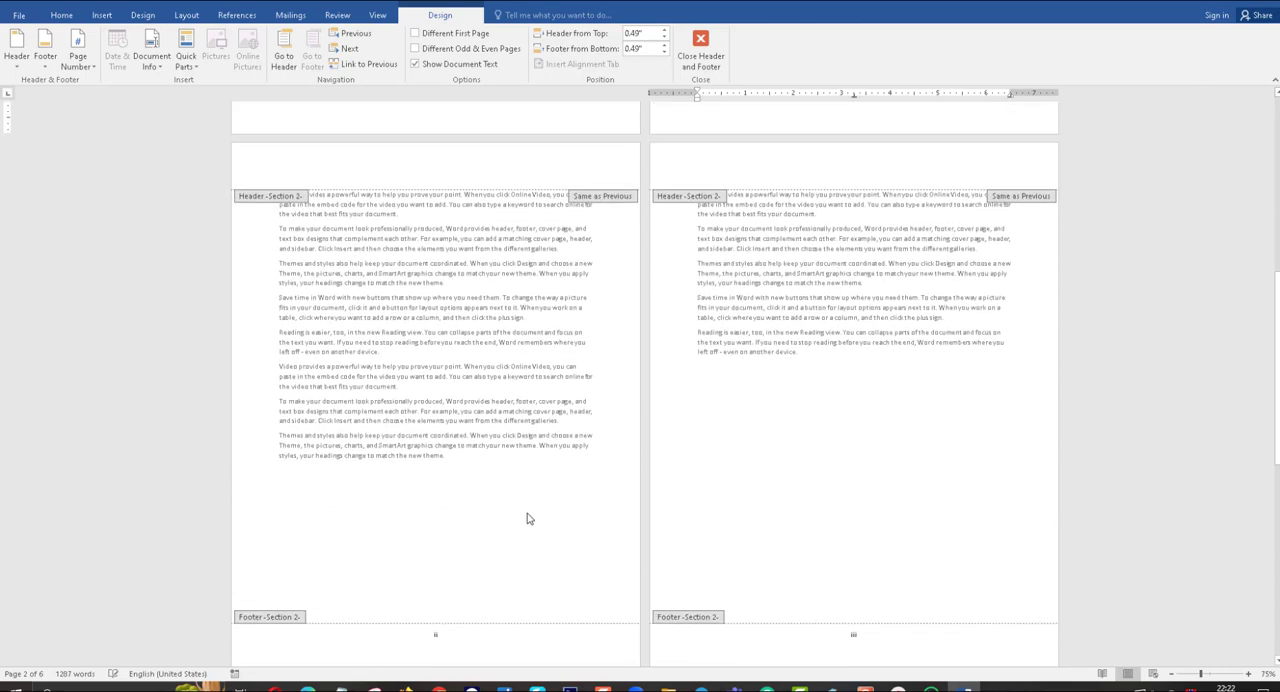
{"action": "scroll", "coordinate": [529, 518], "scroll_direction": "down", "scroll_amount": 6}
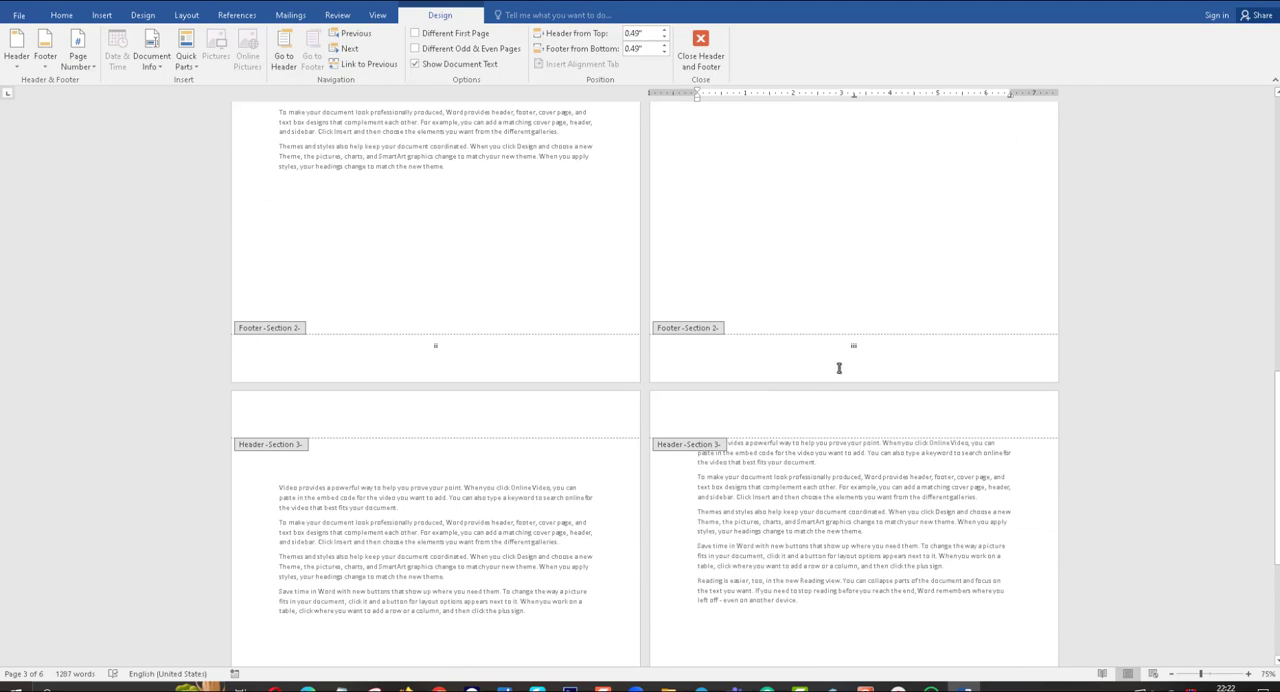
Unlink the Section 3 footer on page 5 from the previous section.
{"action": "scroll", "coordinate": [532, 370], "scroll_direction": "down", "scroll_amount": 4}
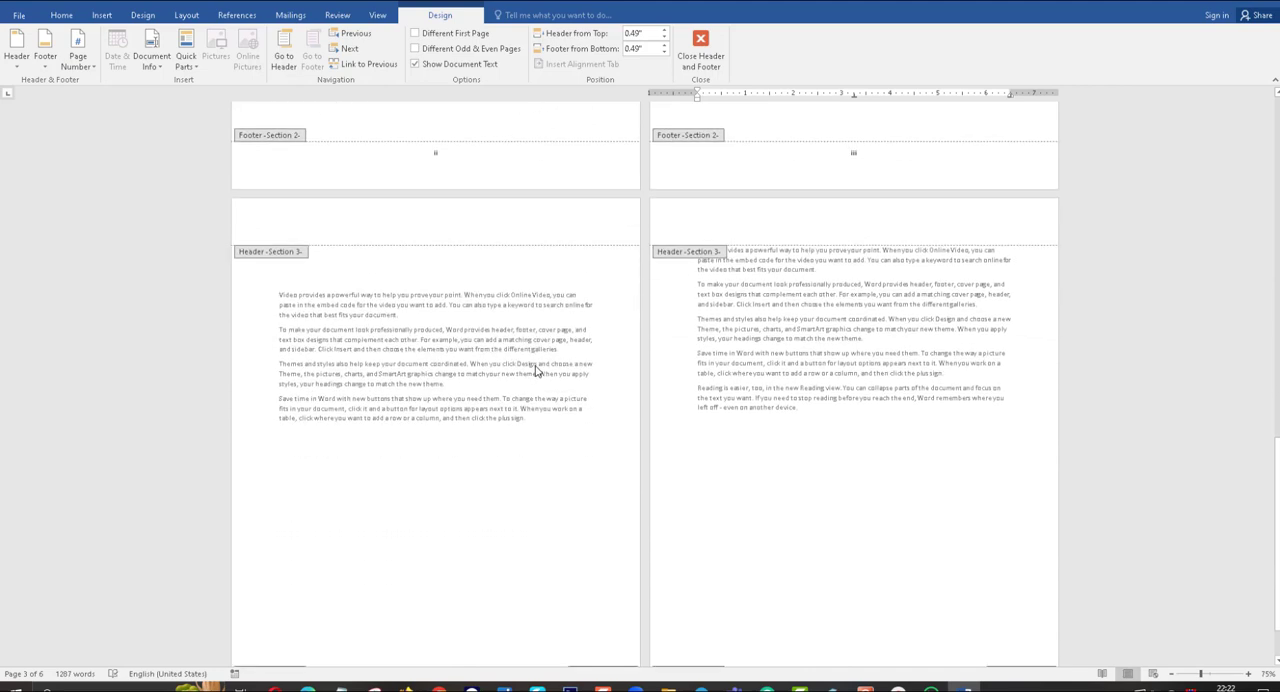
{"action": "scroll", "coordinate": [536, 368], "scroll_direction": "up", "scroll_amount": 2}
{"action": "scroll", "coordinate": [536, 364], "scroll_direction": "down", "scroll_amount": 3}
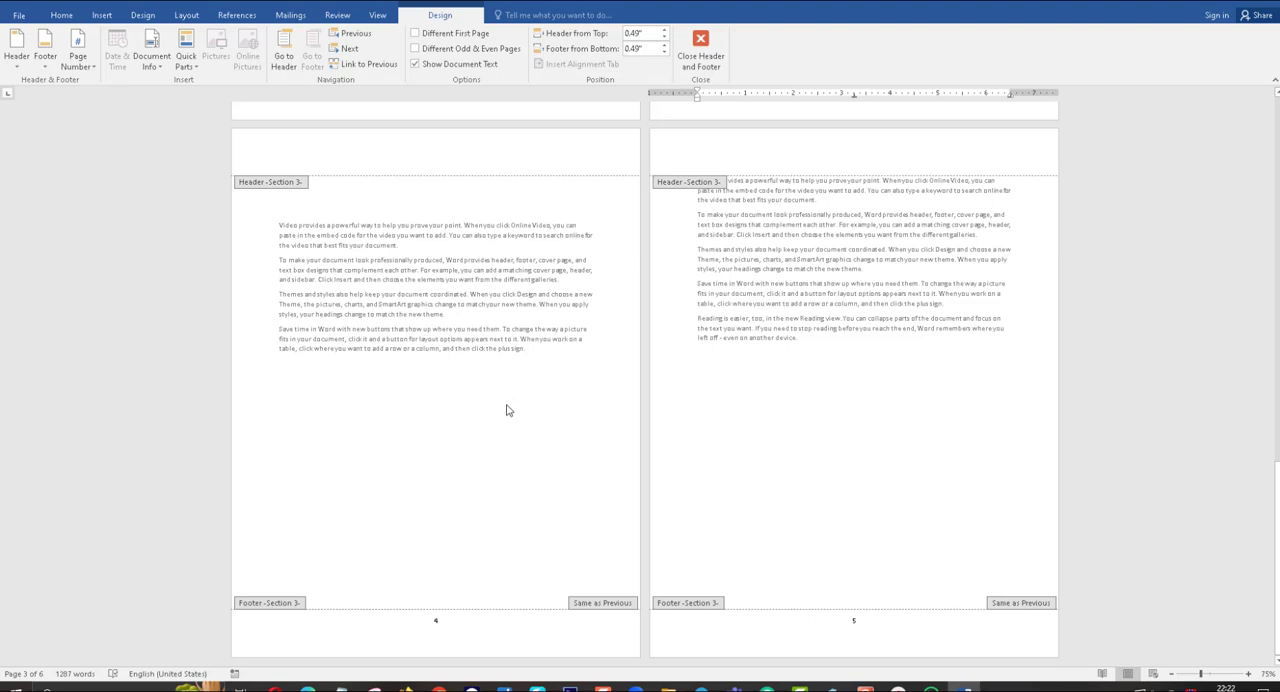
{"action": "left_click", "coordinate": [437, 622]}
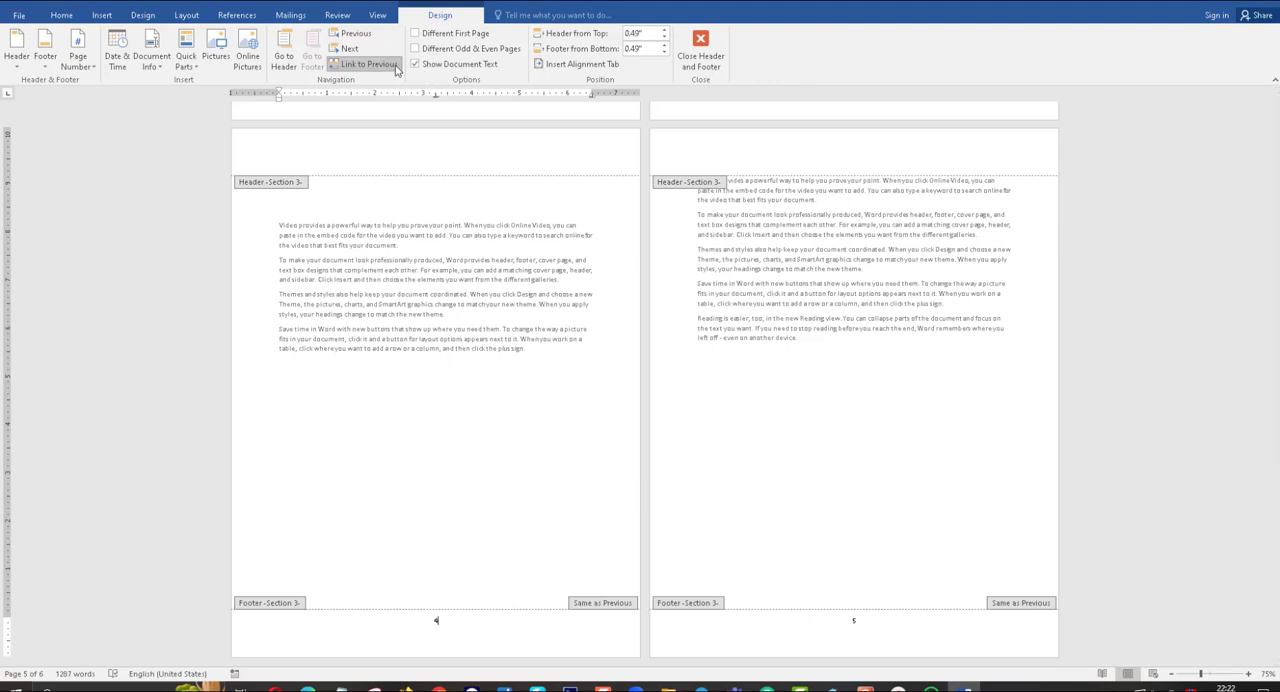
{"action": "left_click", "coordinate": [395, 66]}
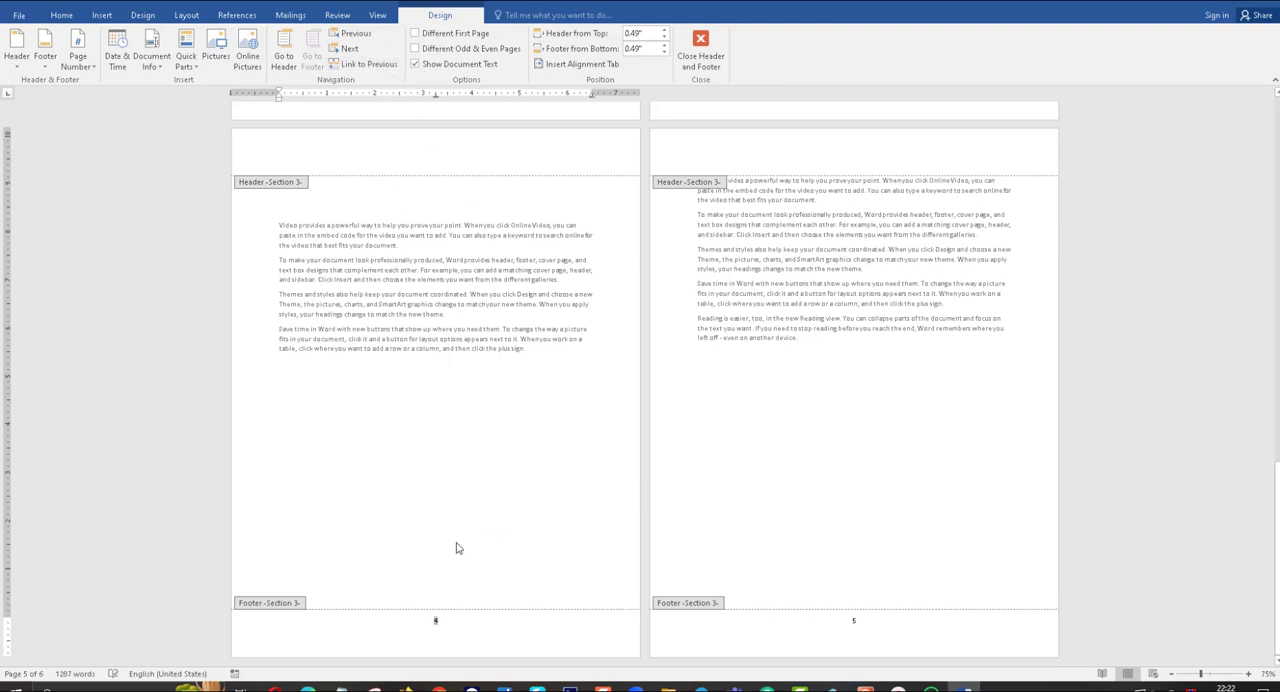
{"action": "scroll", "coordinate": [497, 520], "scroll_direction": "up", "scroll_amount": 2}
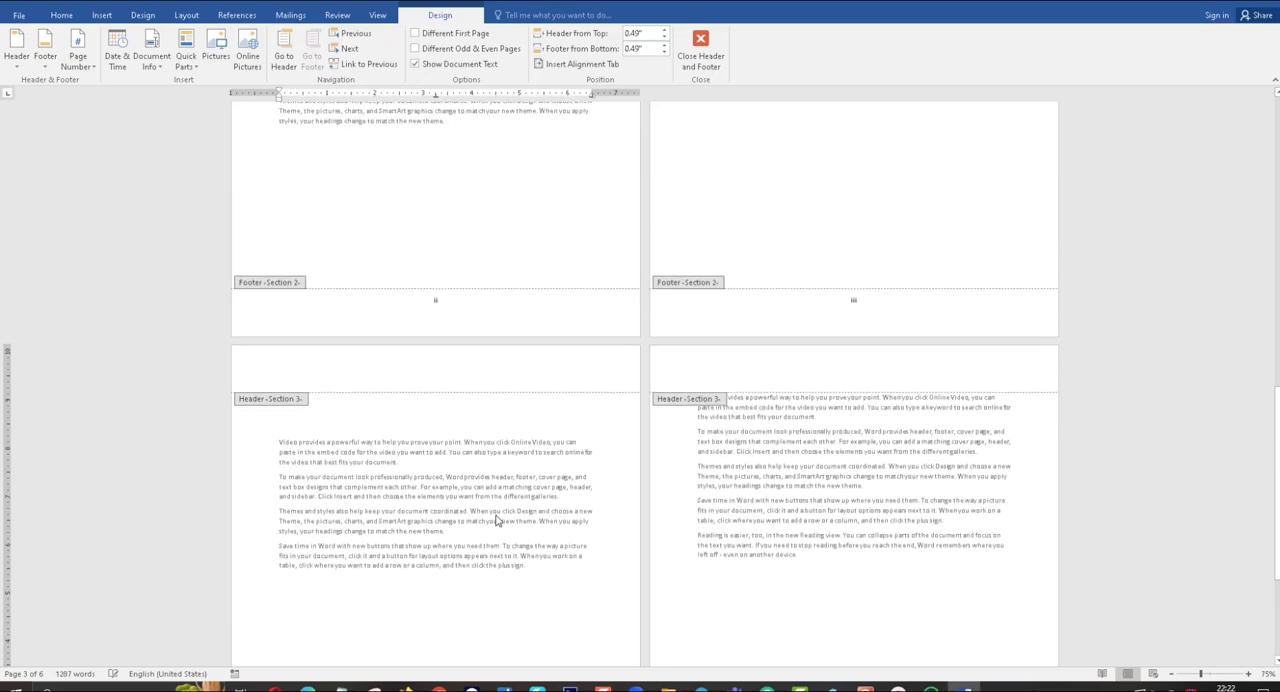
{"action": "scroll", "coordinate": [497, 520], "scroll_direction": "down", "scroll_amount": 2}
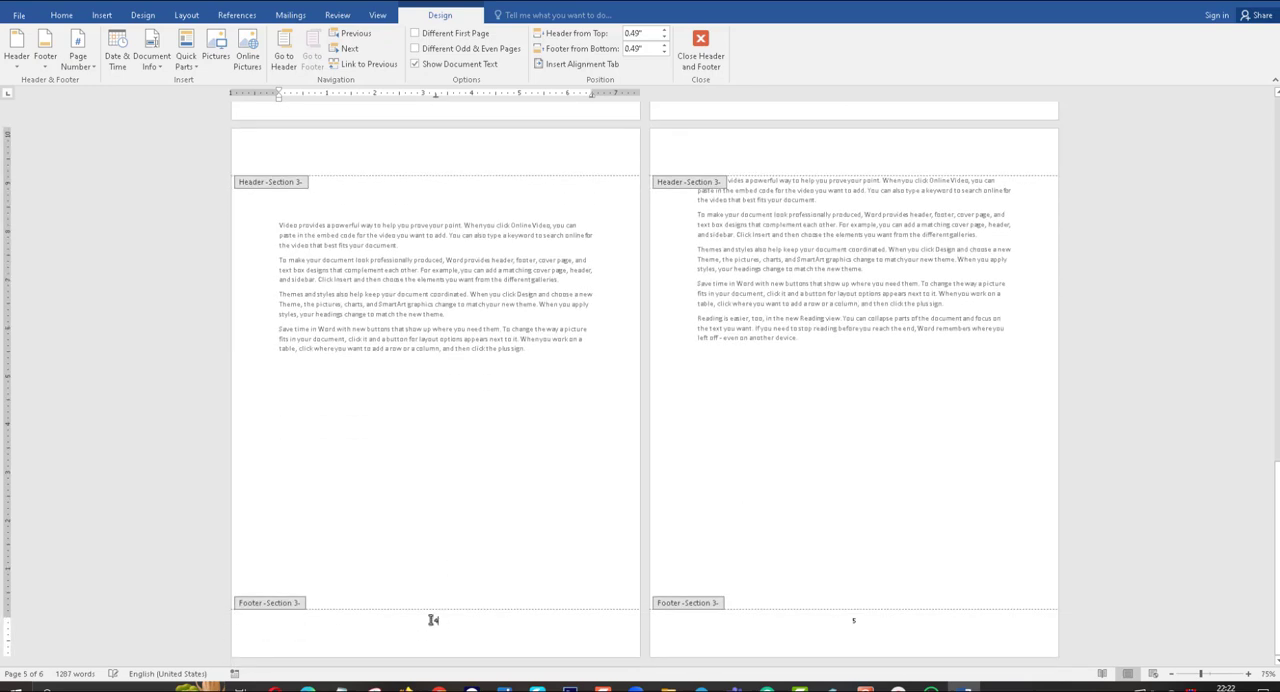
Remove the existing page numbers from the Section 3 footer and check that the Section 2 footers keep theirs.
{"action": "double_click", "coordinate": [437, 621]}
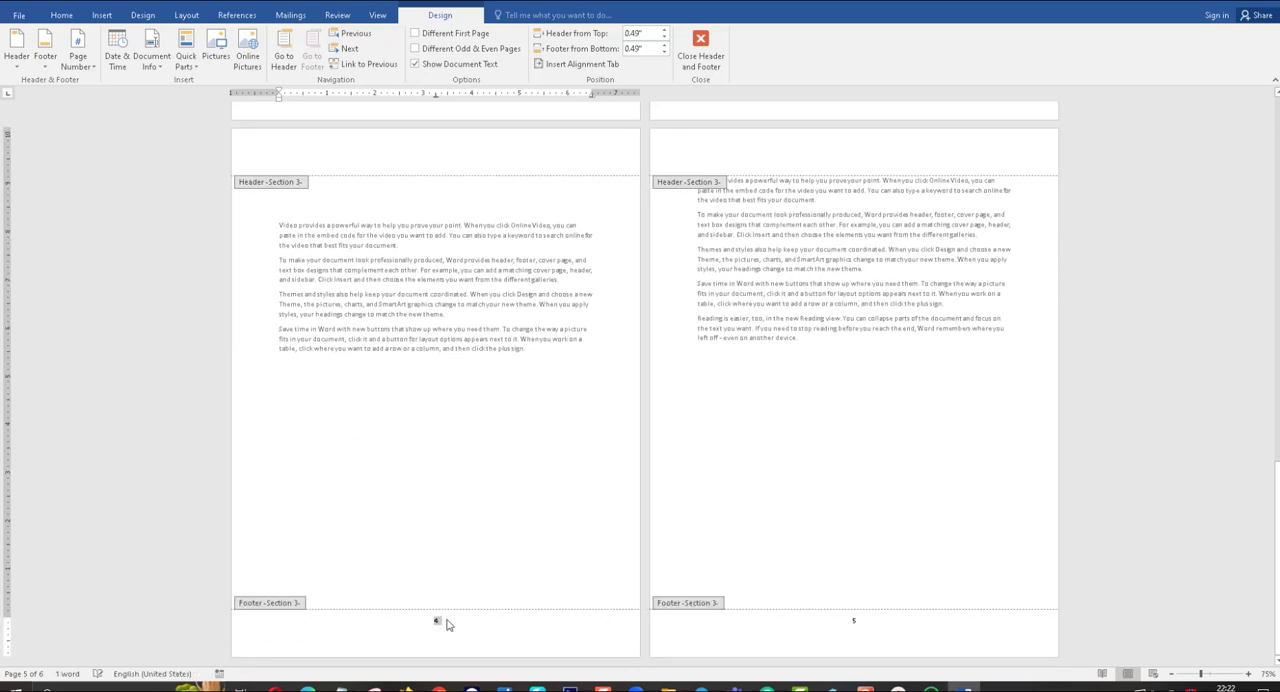
{"action": "left_click", "coordinate": [443, 620]}
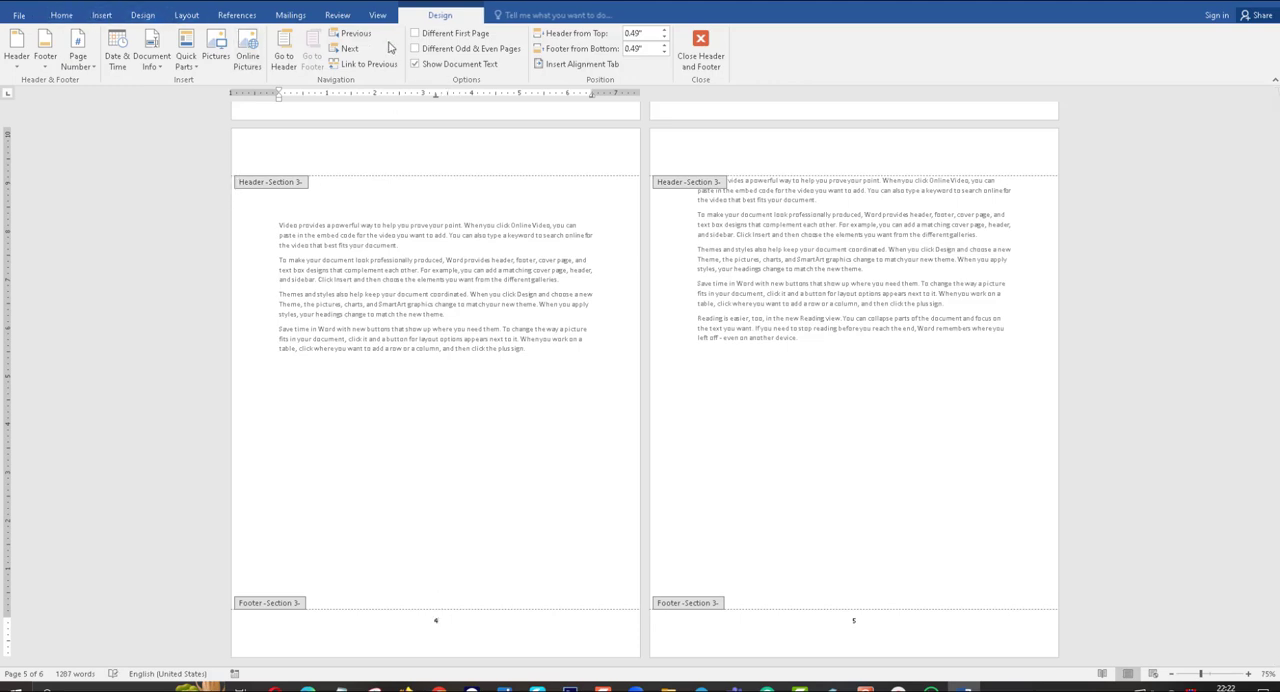
{"action": "left_click", "coordinate": [101, 15]}
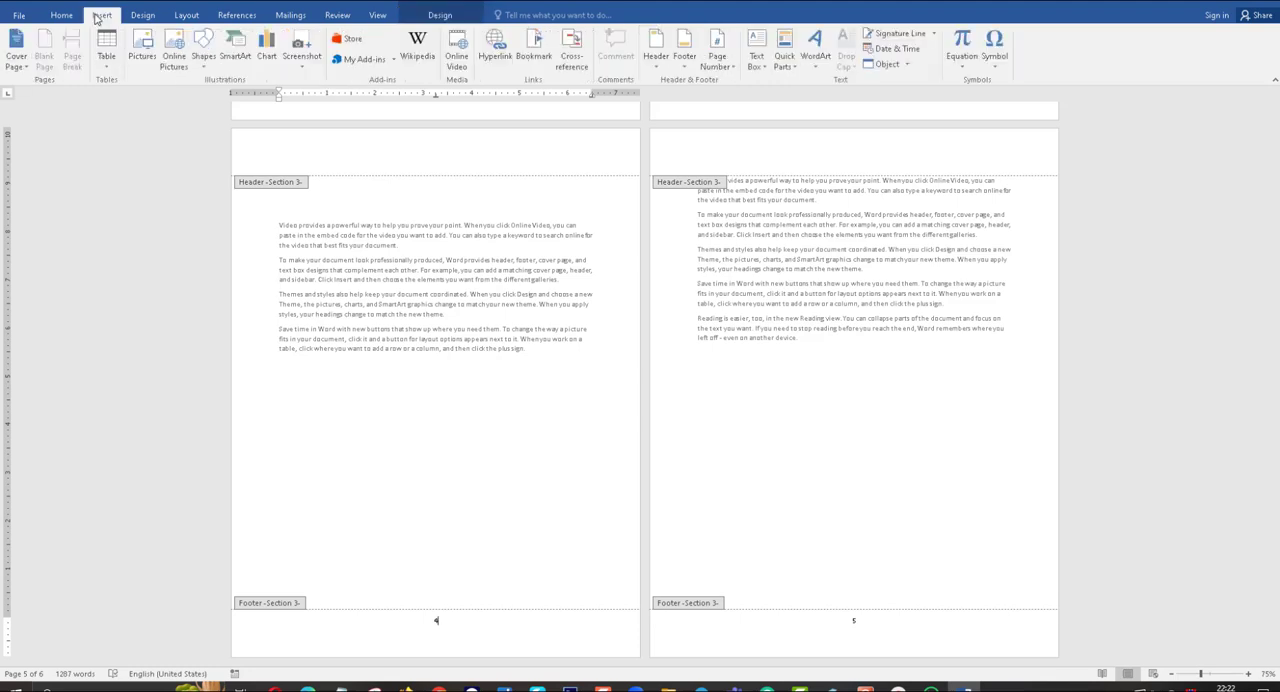
{"action": "left_click", "coordinate": [735, 69]}
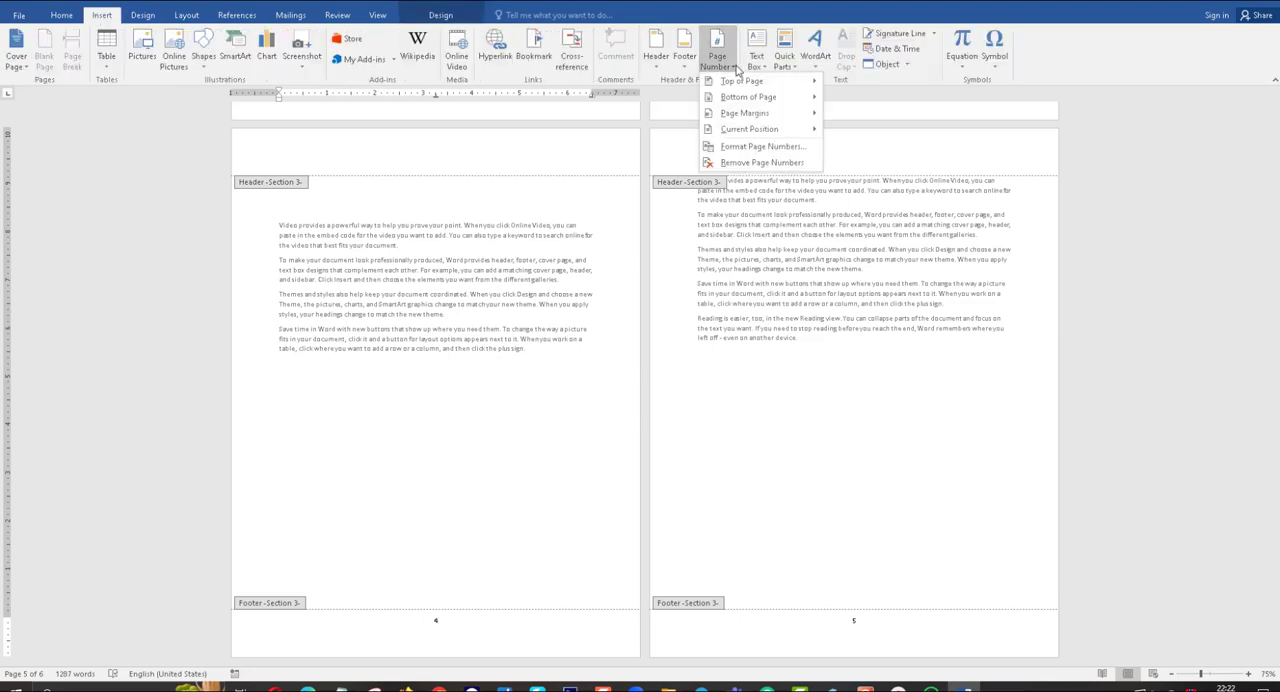
{"action": "left_click", "coordinate": [762, 162]}
{"action": "scroll", "coordinate": [792, 330], "scroll_direction": "up", "scroll_amount": 12}
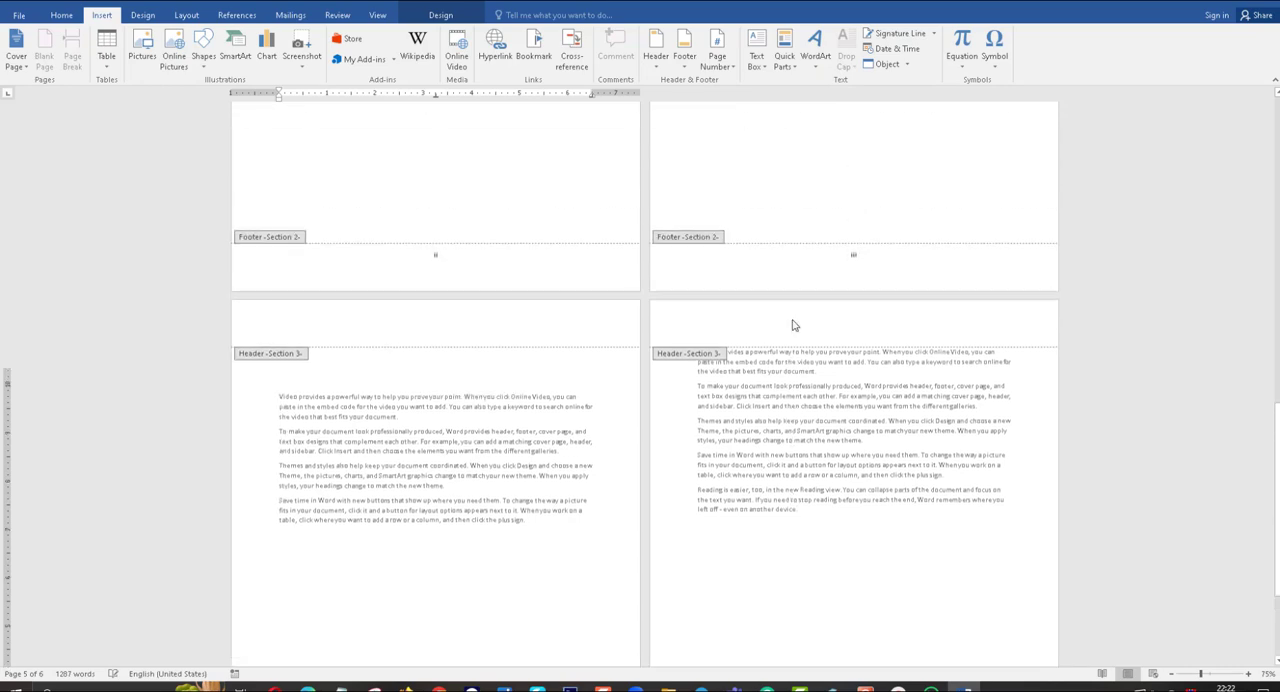
{"action": "scroll", "coordinate": [793, 325], "scroll_direction": "down", "scroll_amount": 12}
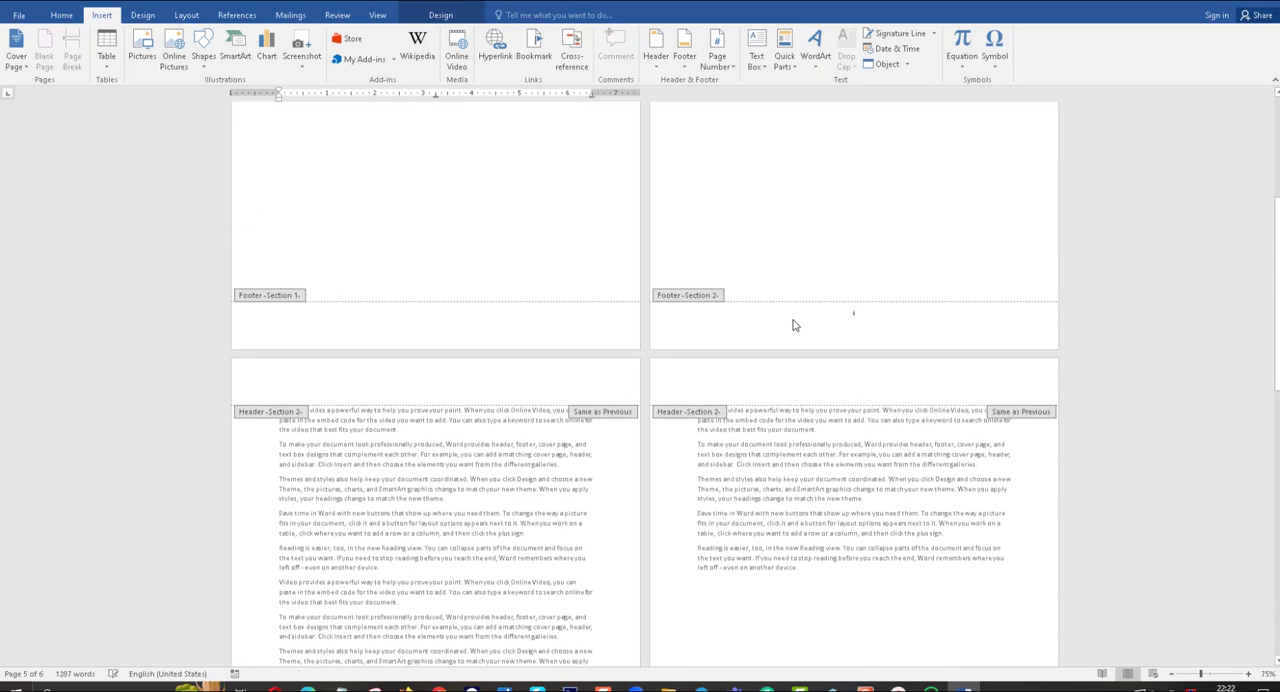
{"action": "scroll", "coordinate": [793, 325], "scroll_direction": "down", "scroll_amount": 6}
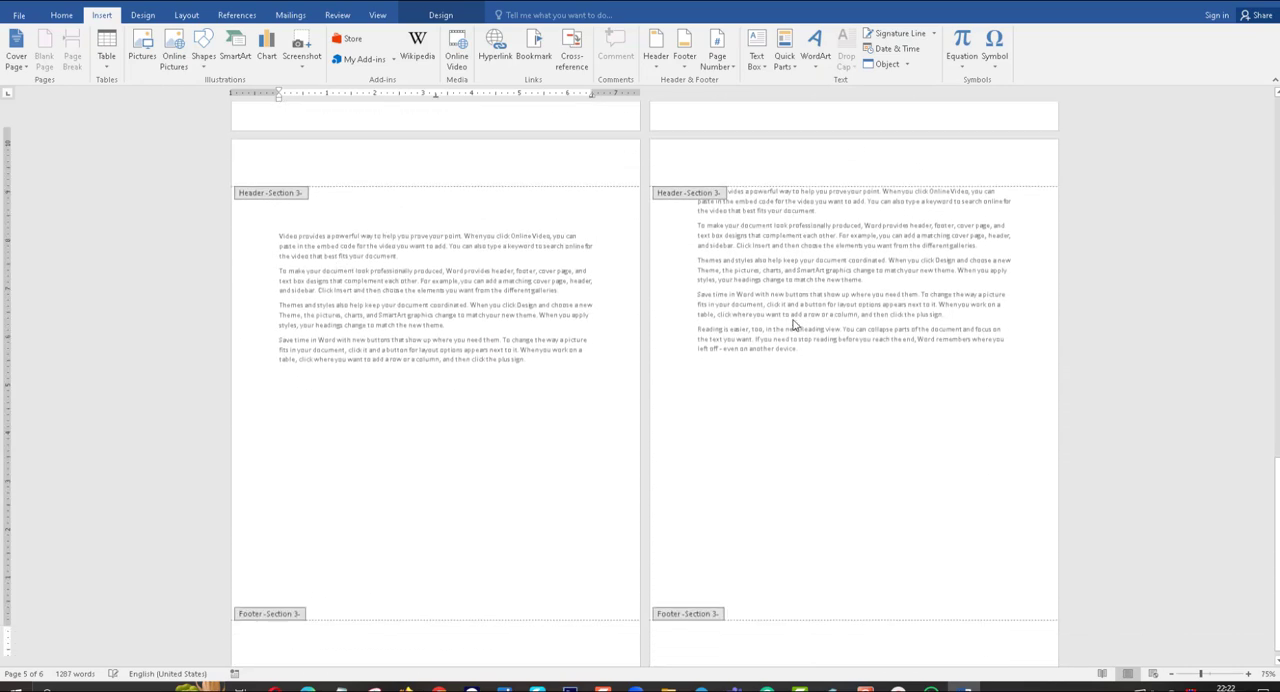
Format the page numbers for the Section 3 footer on page 5 as 1, 2, 3, starting at 1.
{"action": "left_click", "coordinate": [475, 627]}
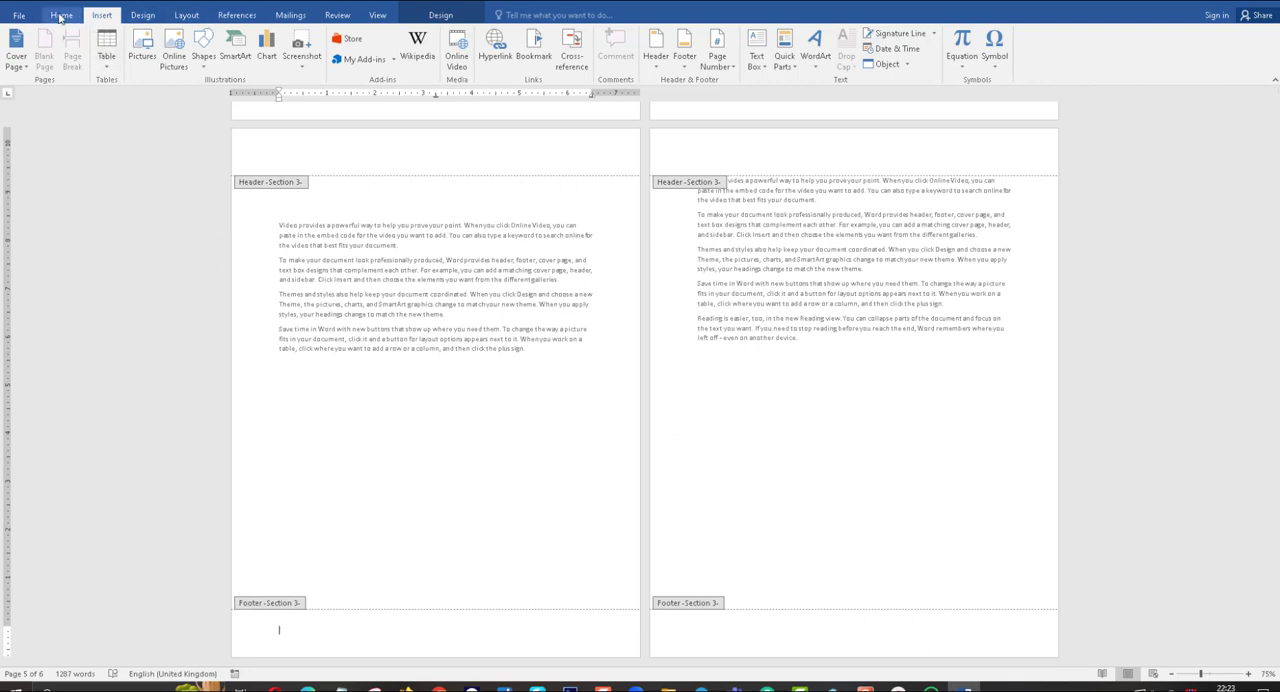
{"action": "left_click", "coordinate": [728, 66]}
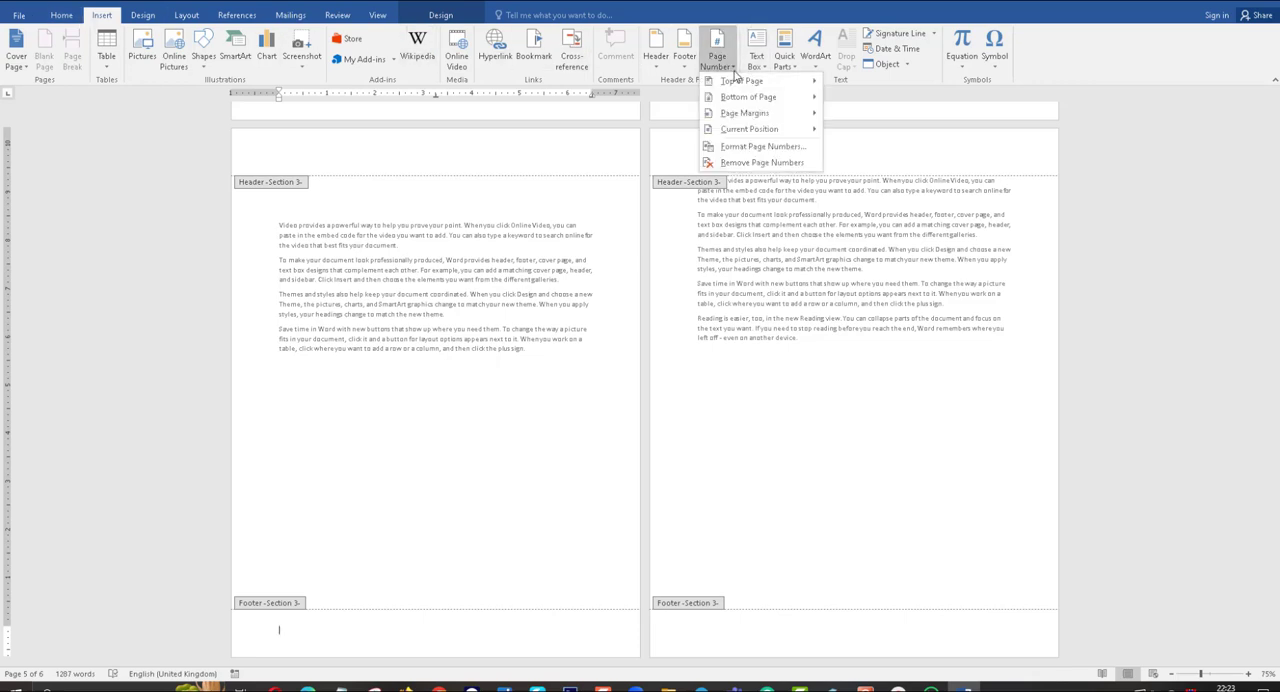
{"action": "left_click", "coordinate": [774, 150]}
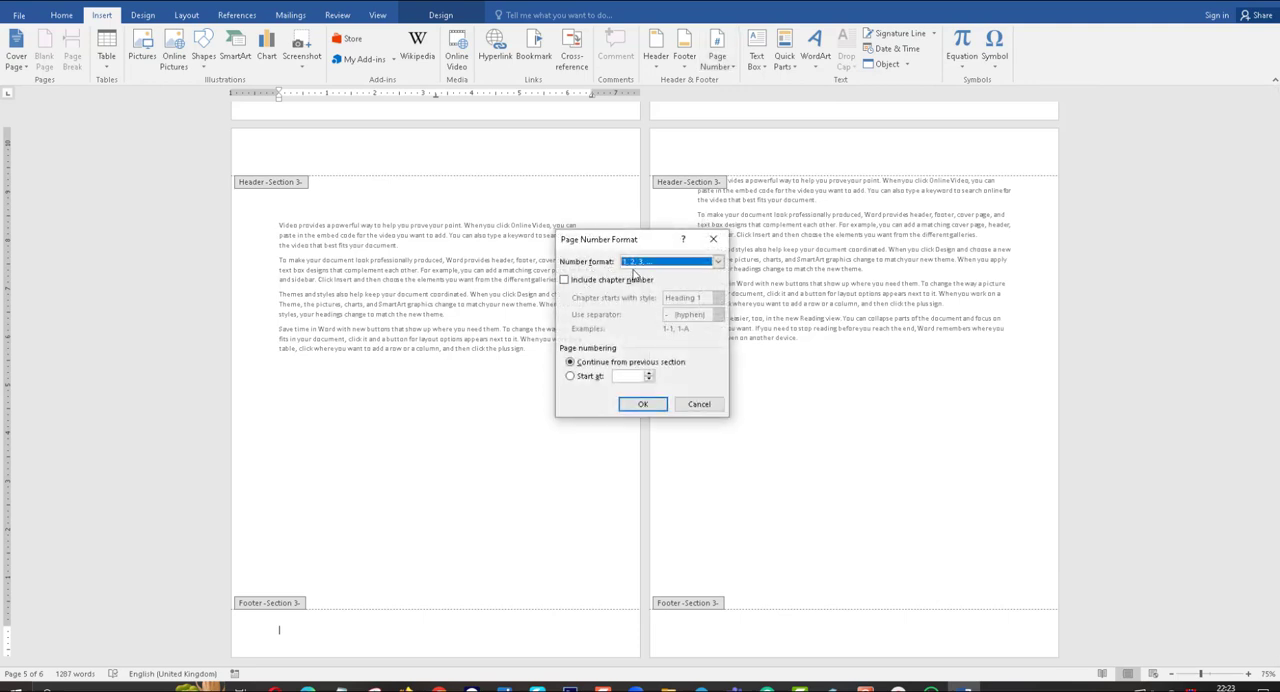
{"action": "left_click", "coordinate": [570, 376]}
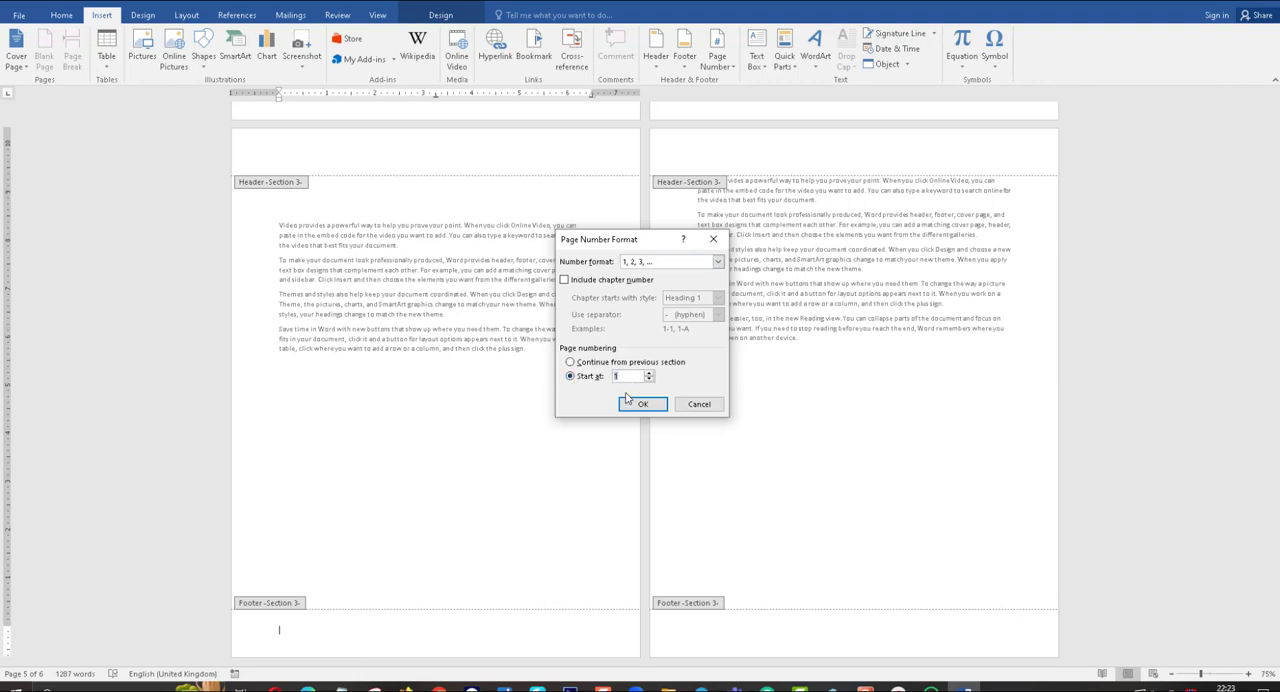
{"action": "left_click", "coordinate": [644, 407]}
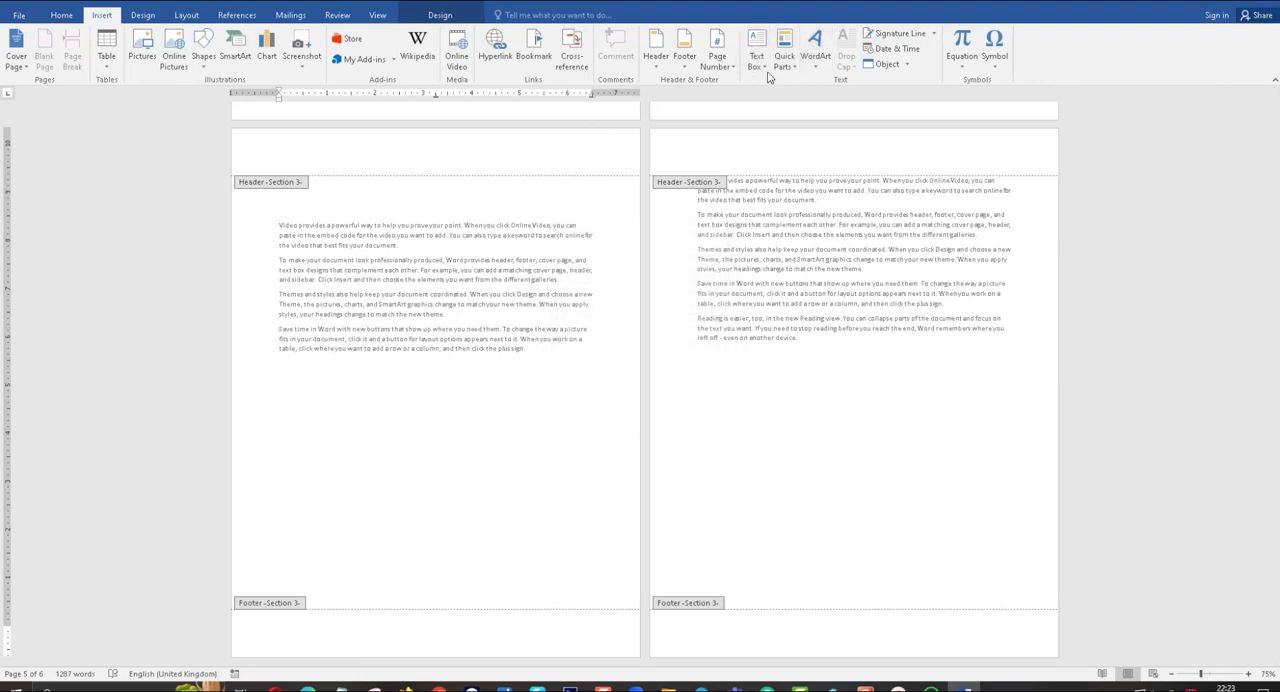
Insert a centred plain page number at the bottom of the Section 3 pages and check the footers from the cover through page 6.
{"action": "left_click", "coordinate": [732, 66]}
{"action": "mouse_move", "coordinate": [788, 100]}
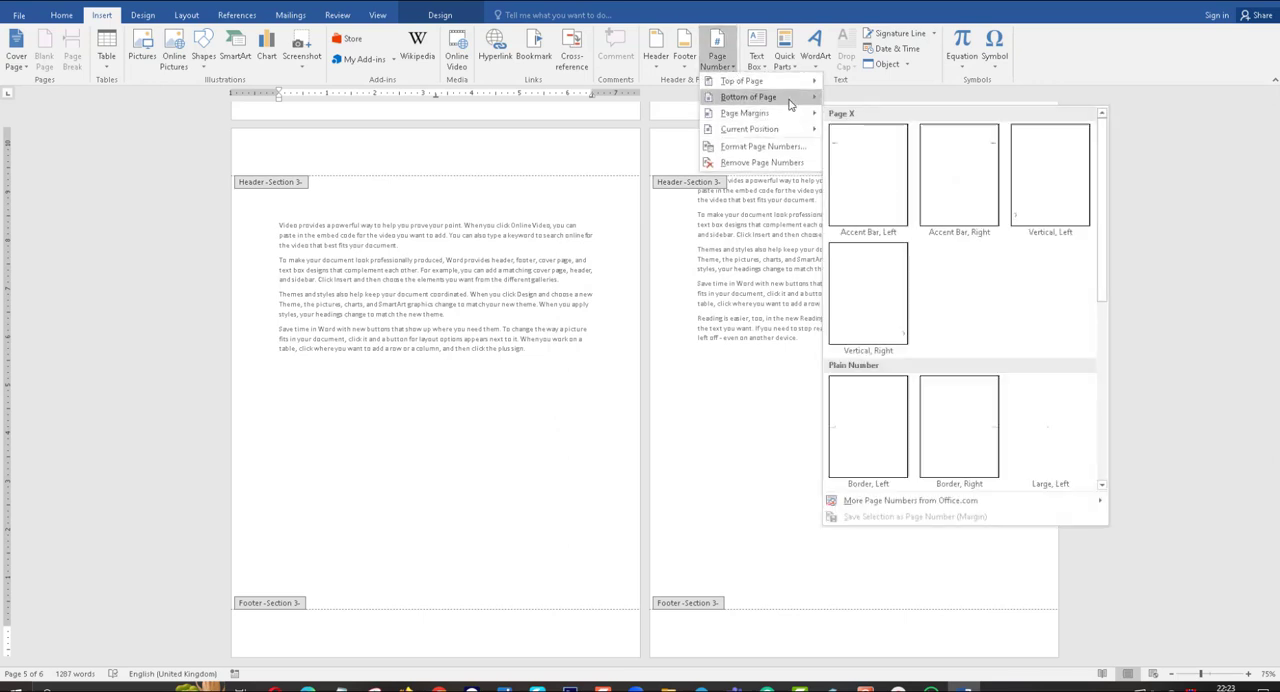
{"action": "left_click", "coordinate": [928, 224]}
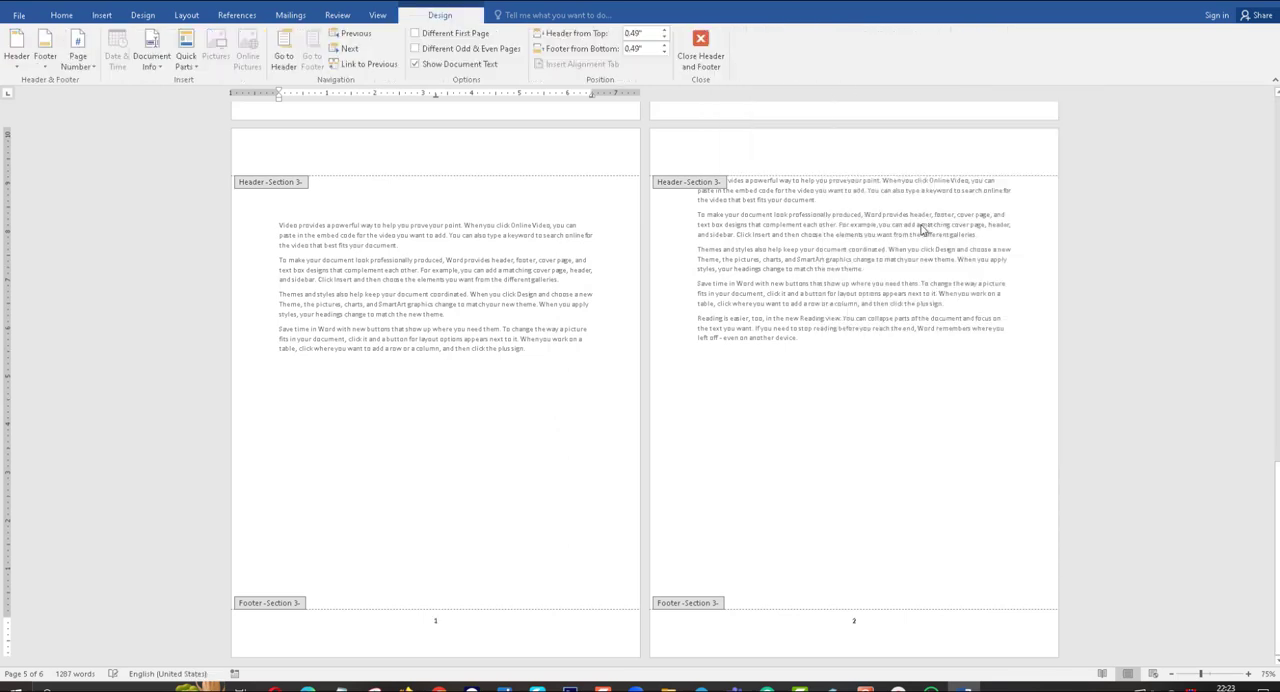
{"action": "scroll", "coordinate": [910, 425], "scroll_direction": "up", "scroll_amount": 10}
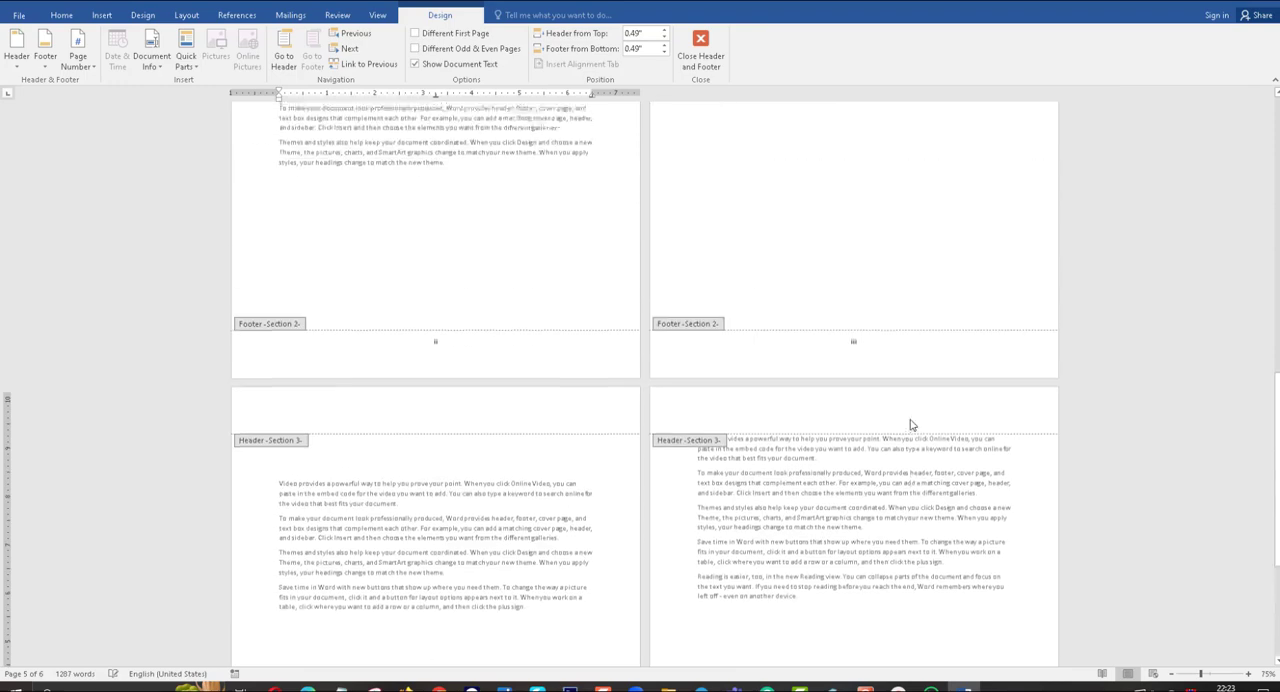
{"action": "scroll", "coordinate": [910, 425], "scroll_direction": "up", "scroll_amount": 5}
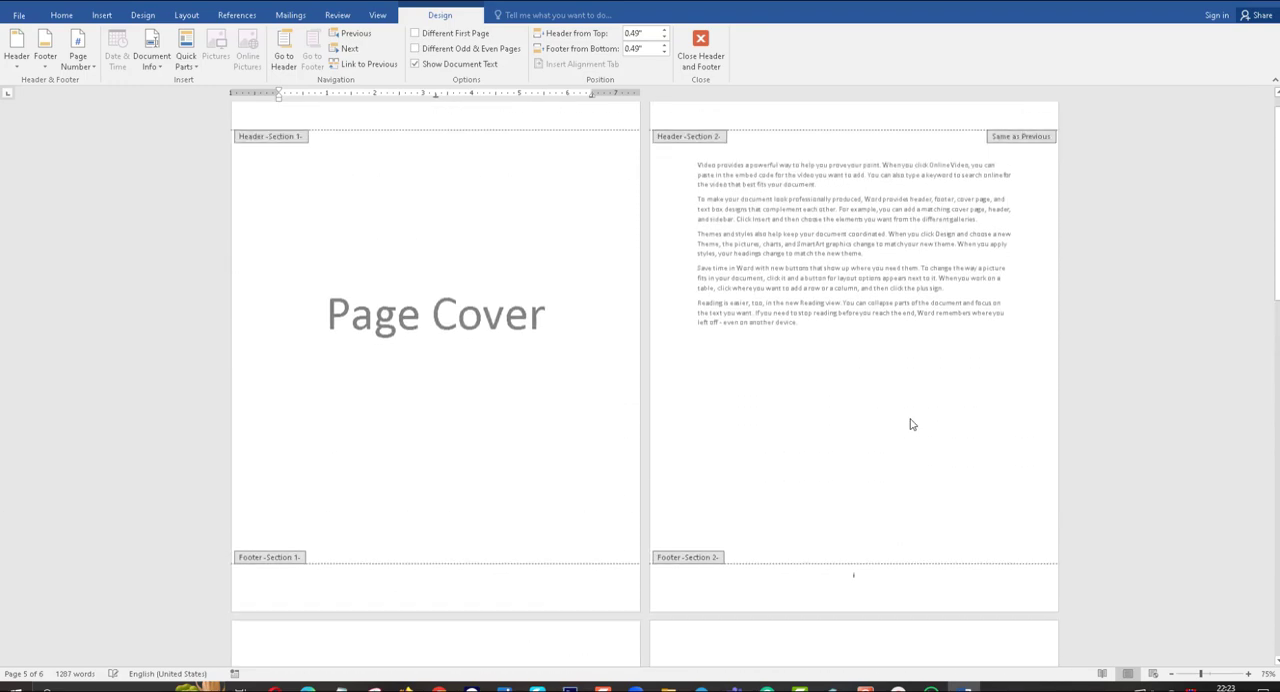
{"action": "scroll", "coordinate": [671, 403], "scroll_direction": "down", "scroll_amount": 3}
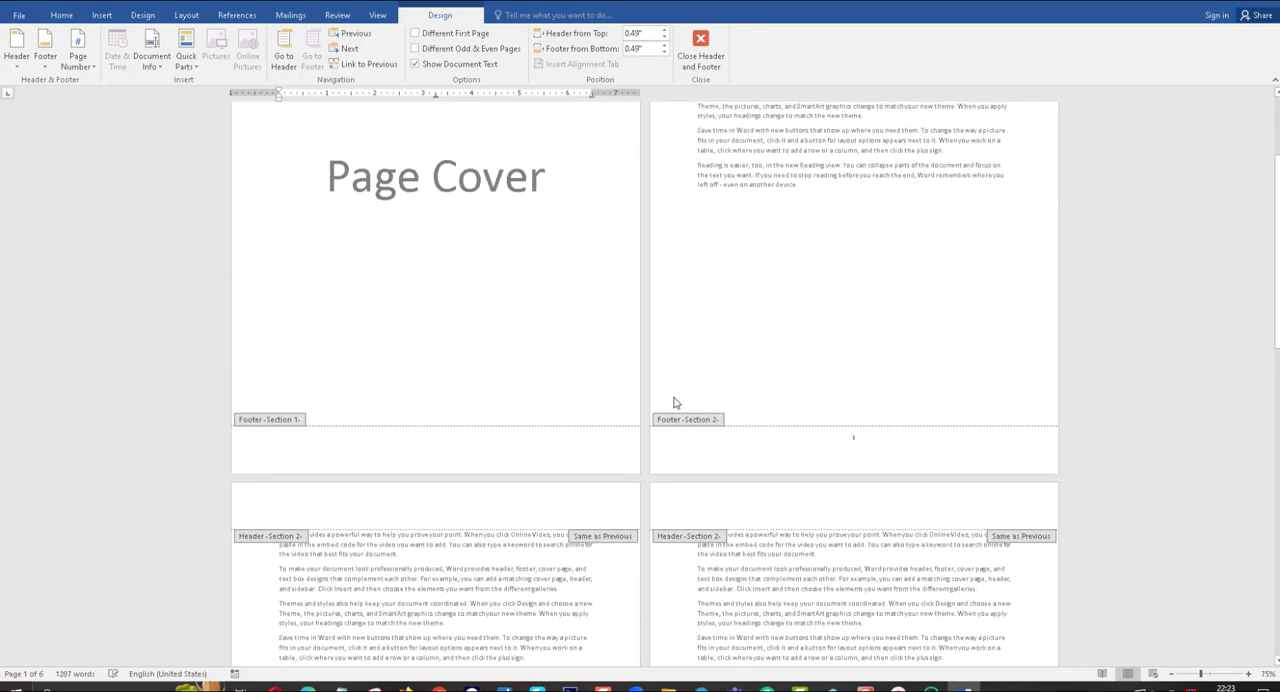
{"action": "scroll", "coordinate": [811, 416], "scroll_direction": "down", "scroll_amount": 5}
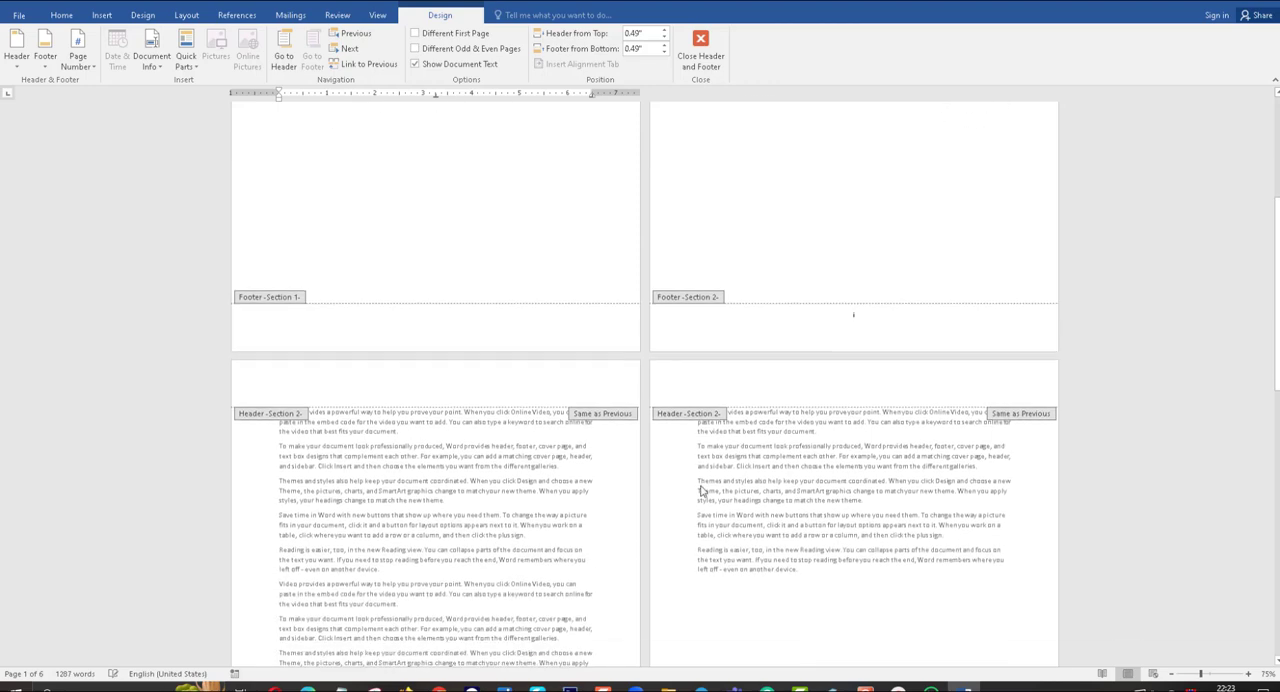
{"action": "scroll", "coordinate": [647, 506], "scroll_direction": "down", "scroll_amount": 2}
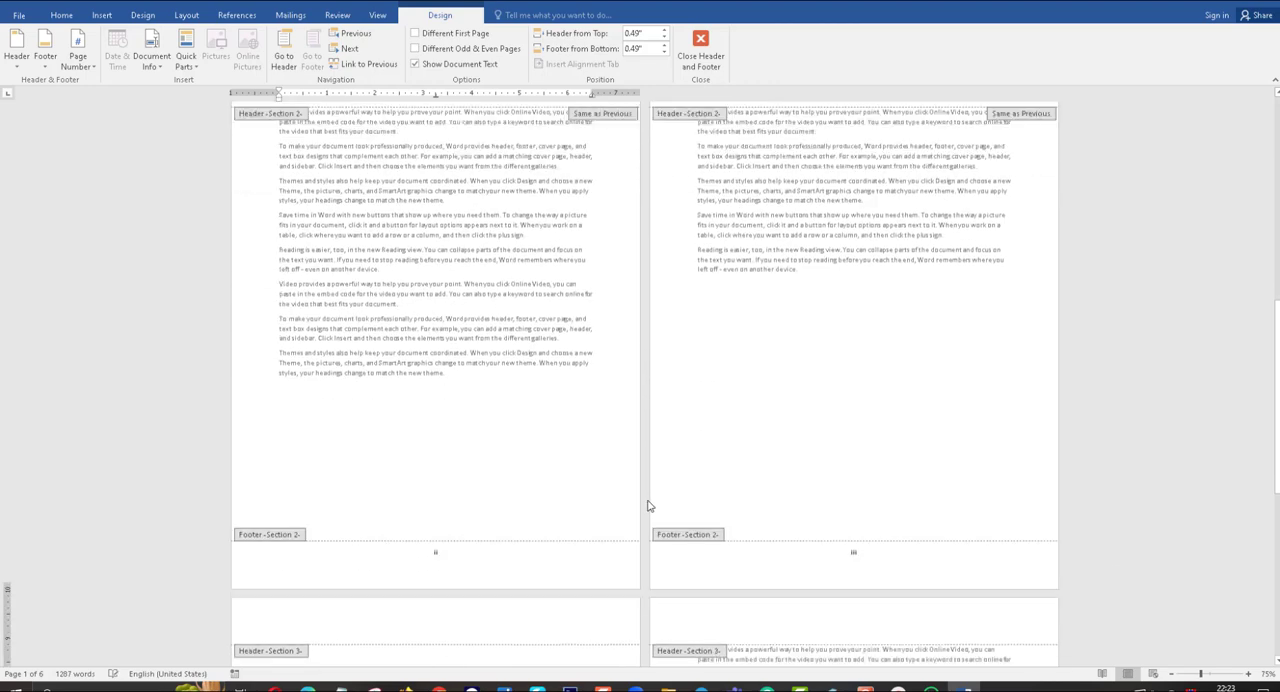
{"action": "scroll", "coordinate": [445, 553], "scroll_direction": "down", "scroll_amount": 7}
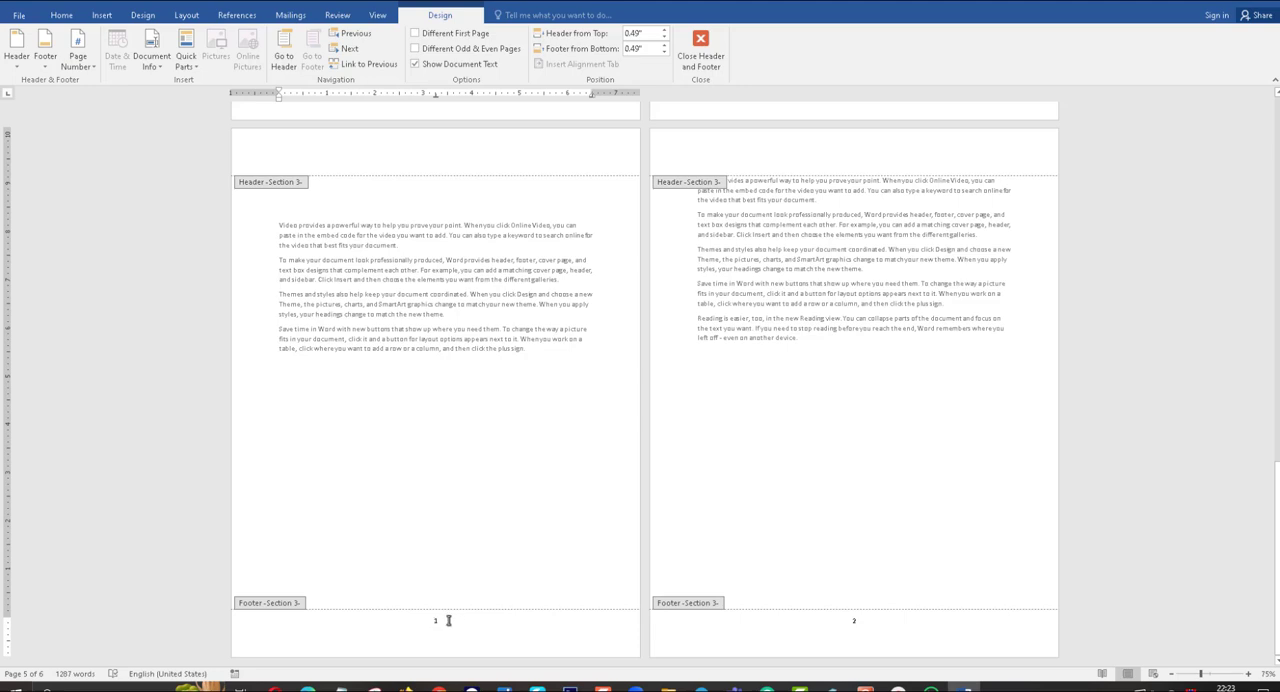
Leave footer editing to add a blank page after the text on page 6, and review the page numbering across the document.
{"action": "left_click", "coordinate": [858, 621]}
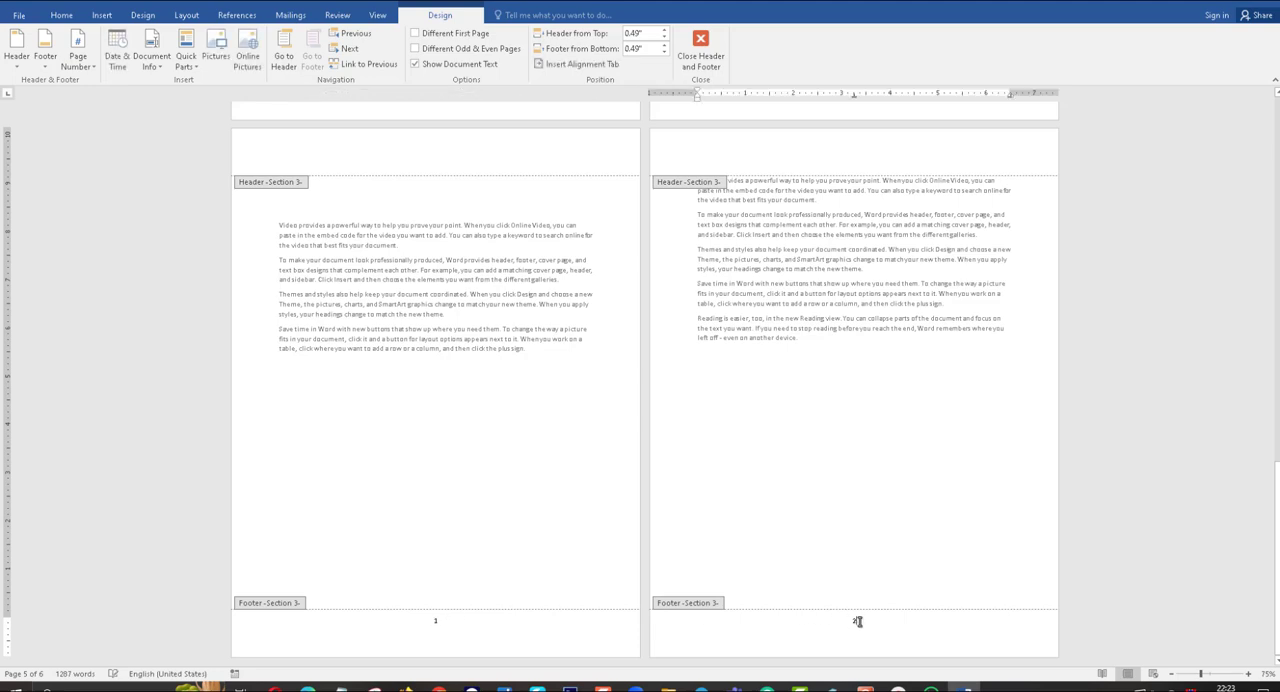
{"action": "left_click", "coordinate": [102, 16]}
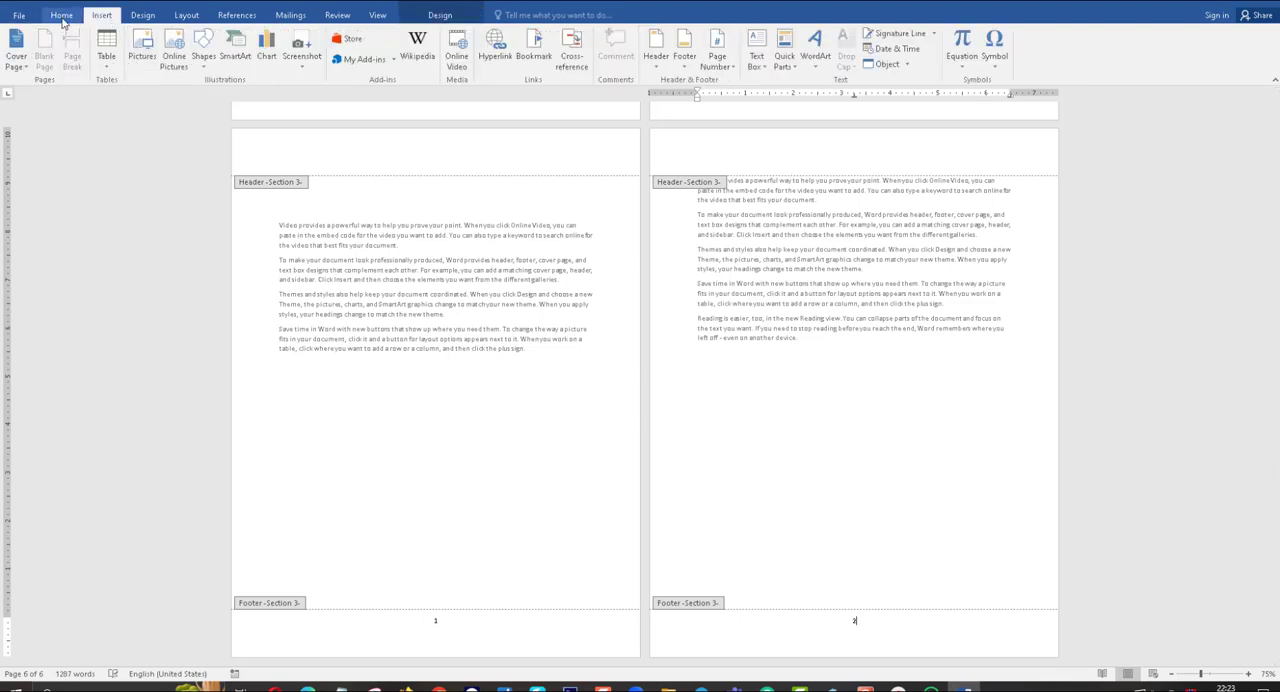
{"action": "left_click", "coordinate": [61, 15]}
{"action": "double_click", "coordinate": [730, 449]}
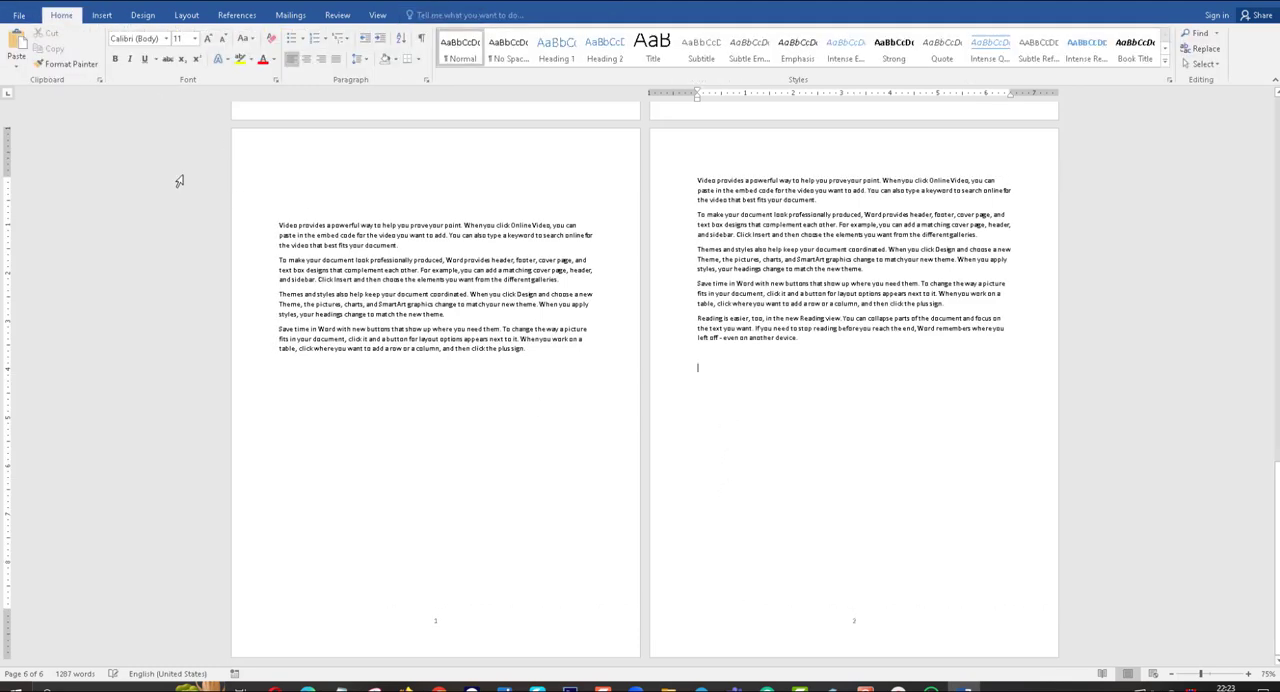
{"action": "left_click", "coordinate": [102, 15]}
{"action": "left_click", "coordinate": [44, 50]}
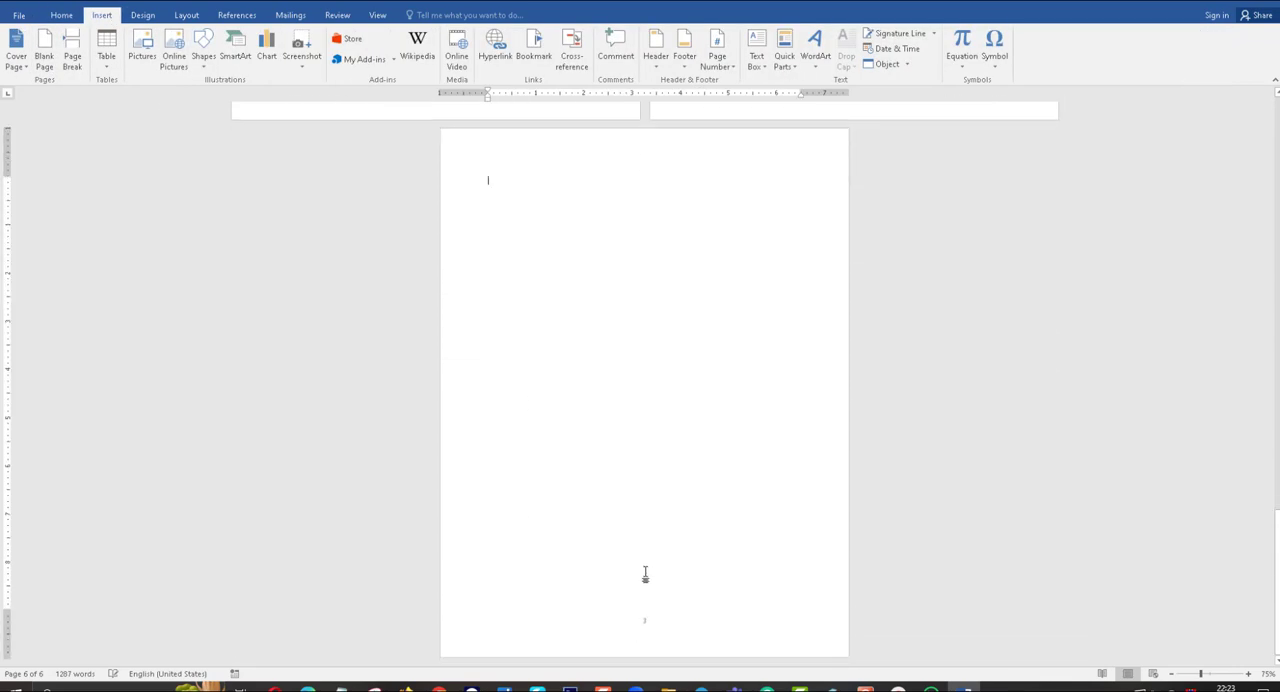
{"action": "scroll", "coordinate": [645, 575], "scroll_direction": "up", "scroll_amount": 8}
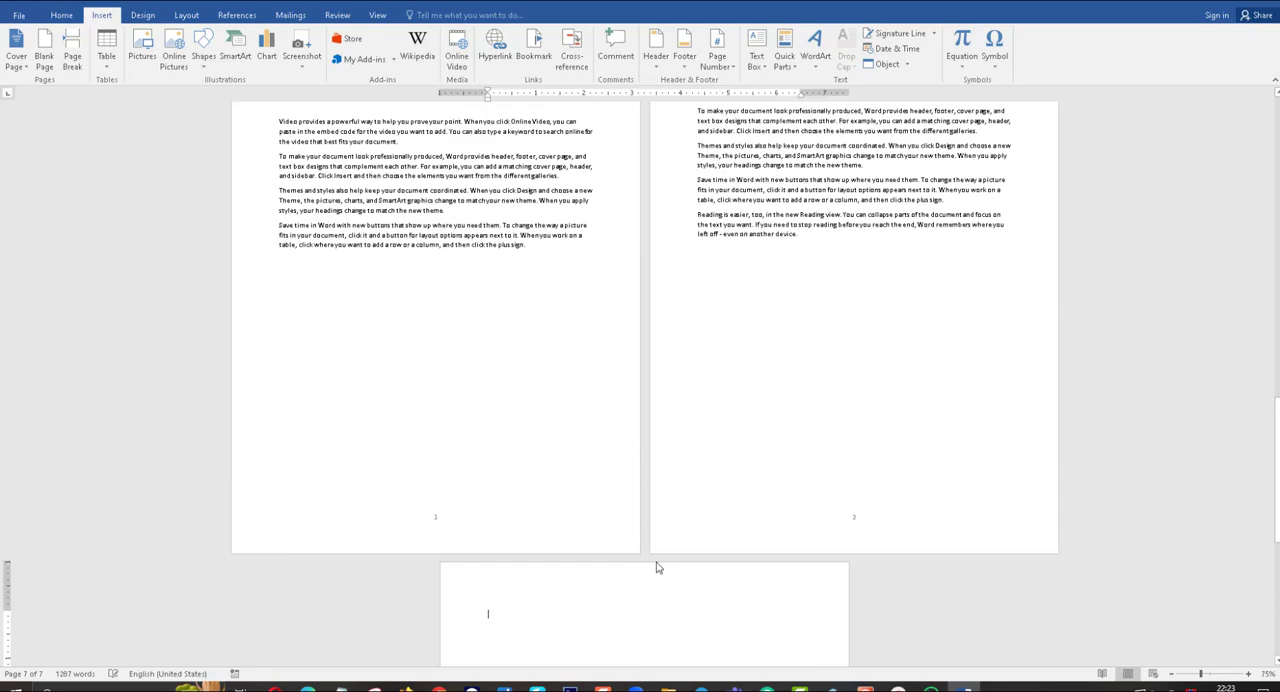
{"action": "scroll", "coordinate": [670, 571], "scroll_direction": "up", "scroll_amount": 10}
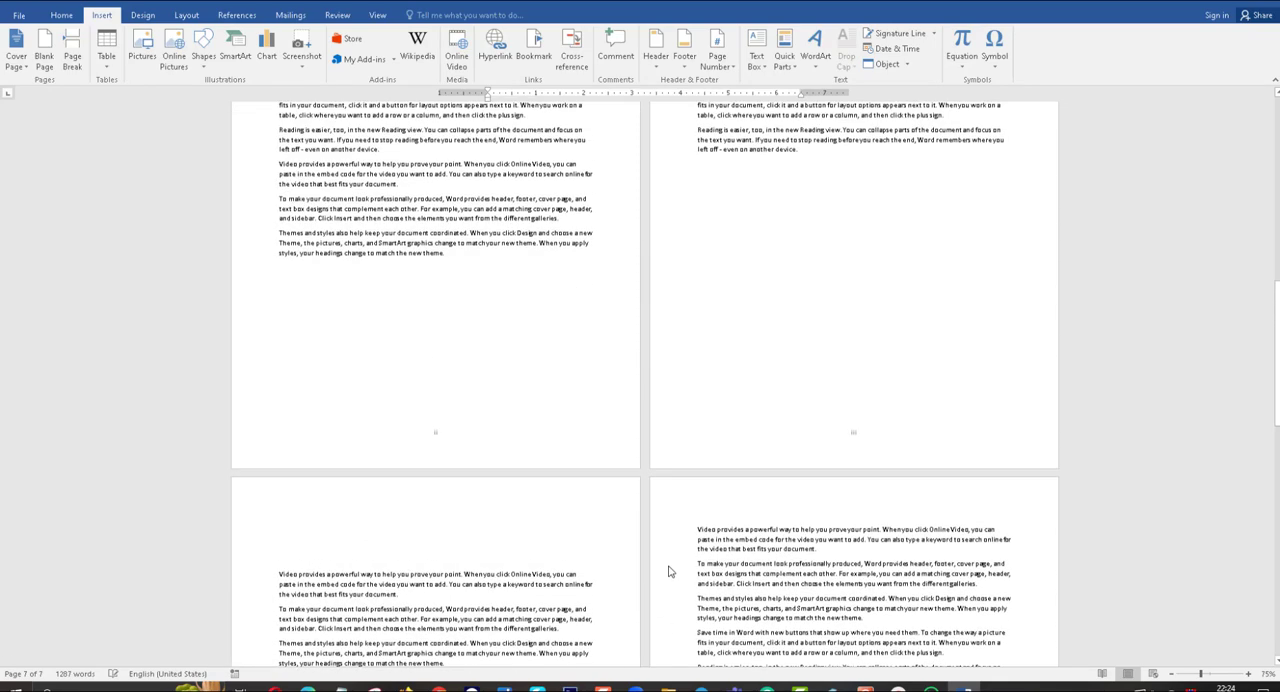
{"action": "scroll", "coordinate": [665, 572], "scroll_direction": "up", "scroll_amount": 6}
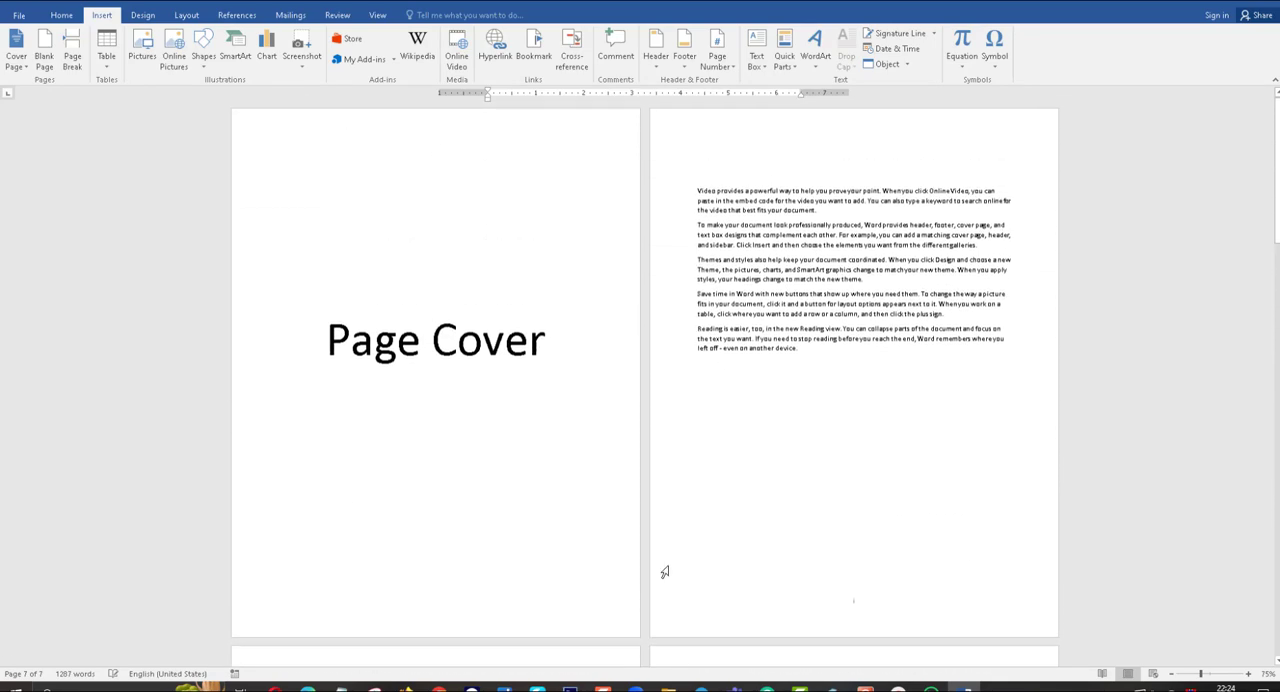
{"action": "scroll", "coordinate": [665, 572], "scroll_direction": "down", "scroll_amount": 8}
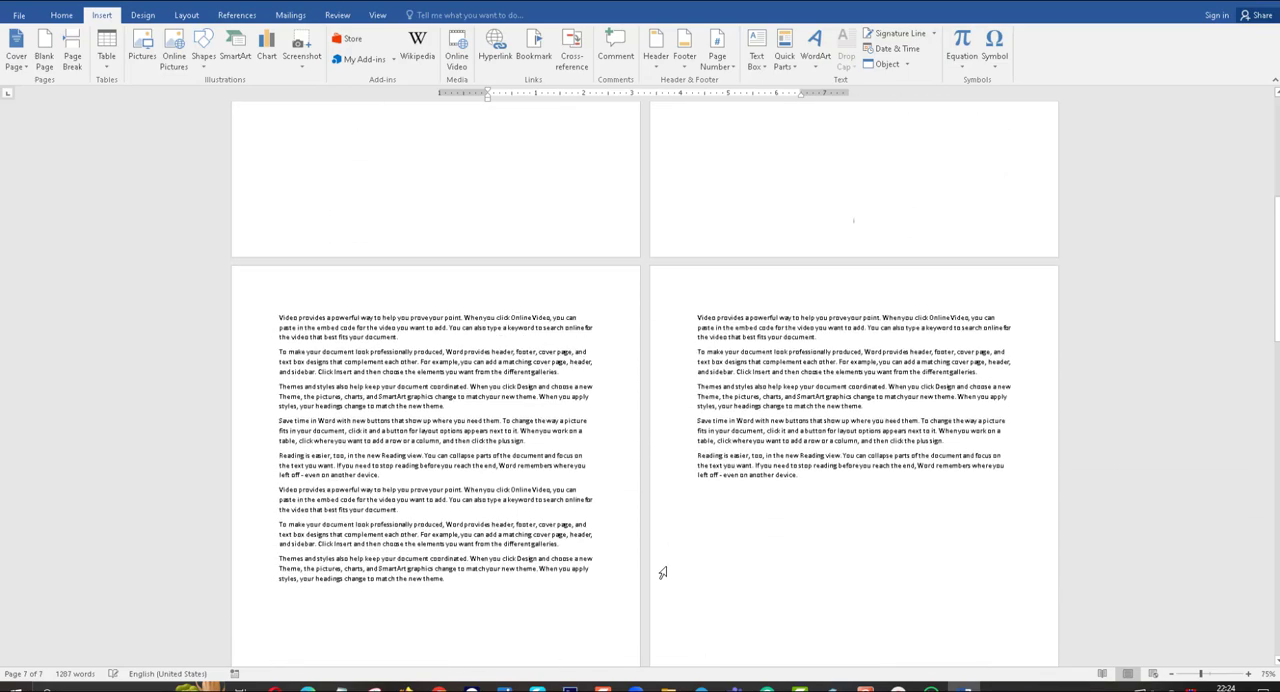